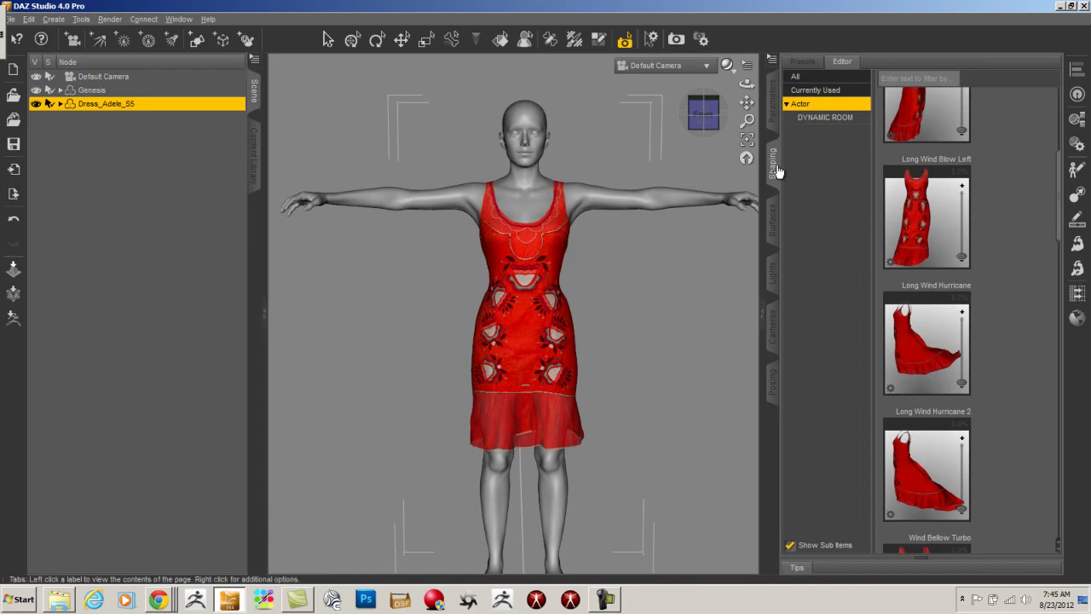
- Preview the dress's Long Hurricane Bellow morph at 100%, inspect it at an angle, and reset it to 0%
drag(1059, 204, 1065, 126)
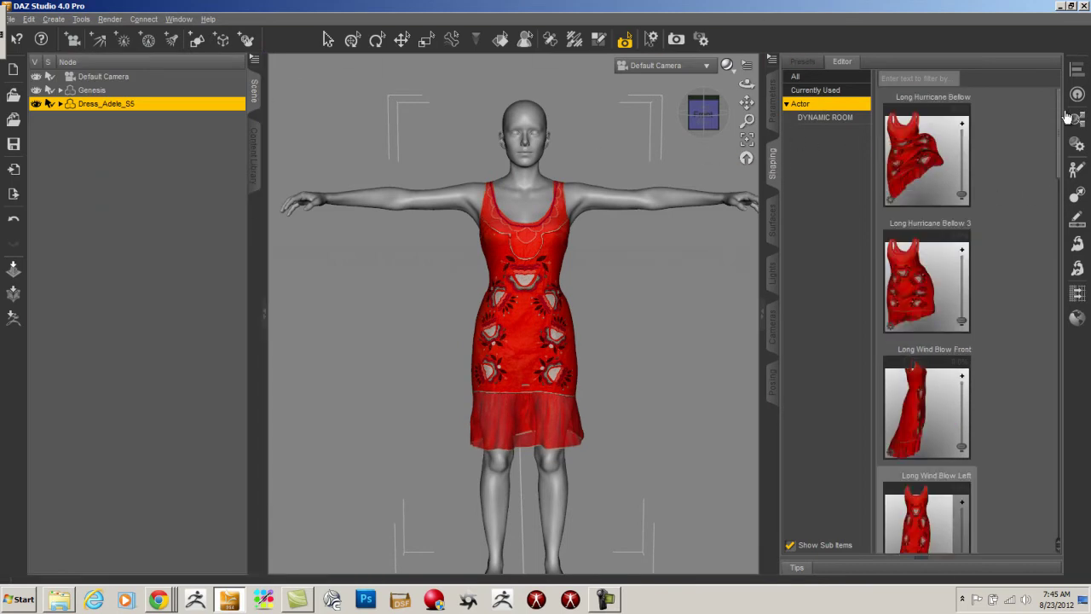
drag(963, 195, 980, 109)
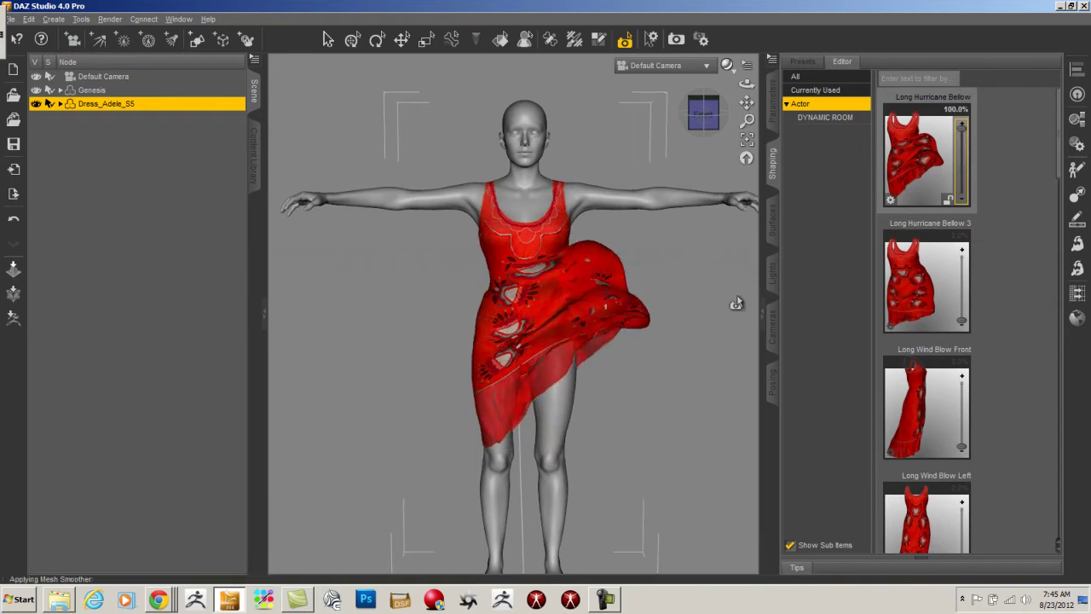
drag(707, 108, 1084, 101)
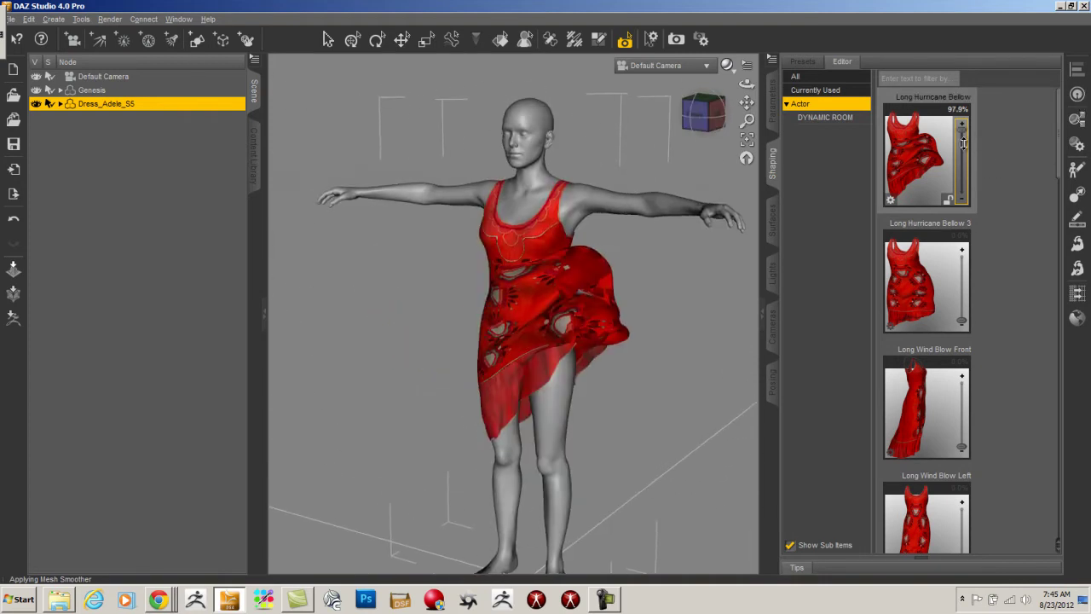
drag(960, 128, 972, 247)
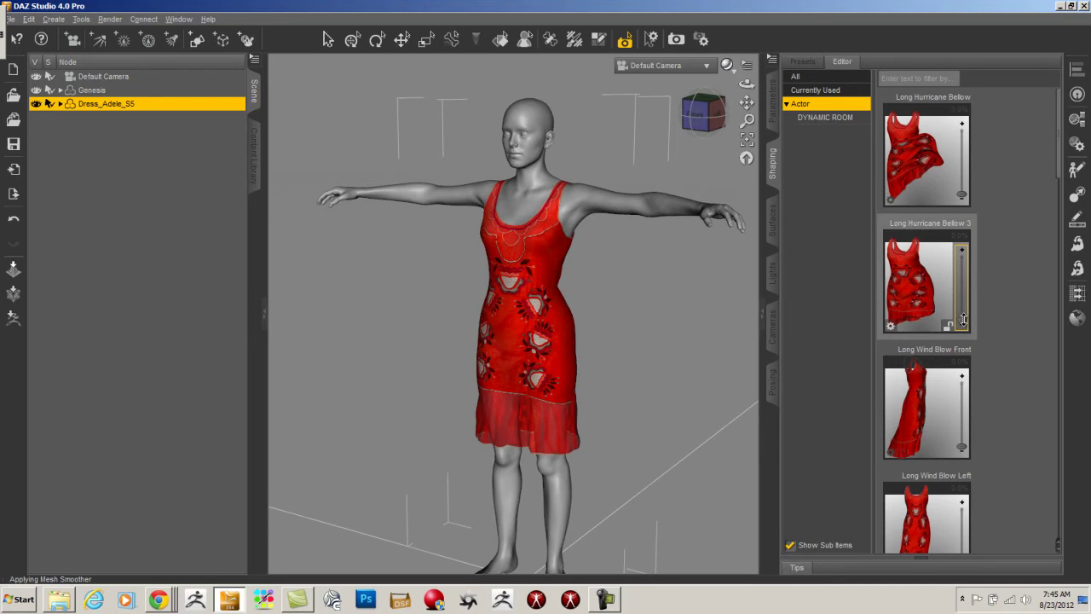
- Preview the Long Hurricane Bellow 3 morph at 100%, inspect the dress from behind, and reset it to 0%
drag(963, 319, 961, 253)
drag(656, 108, 105, 88)
drag(680, 121, 479, 168)
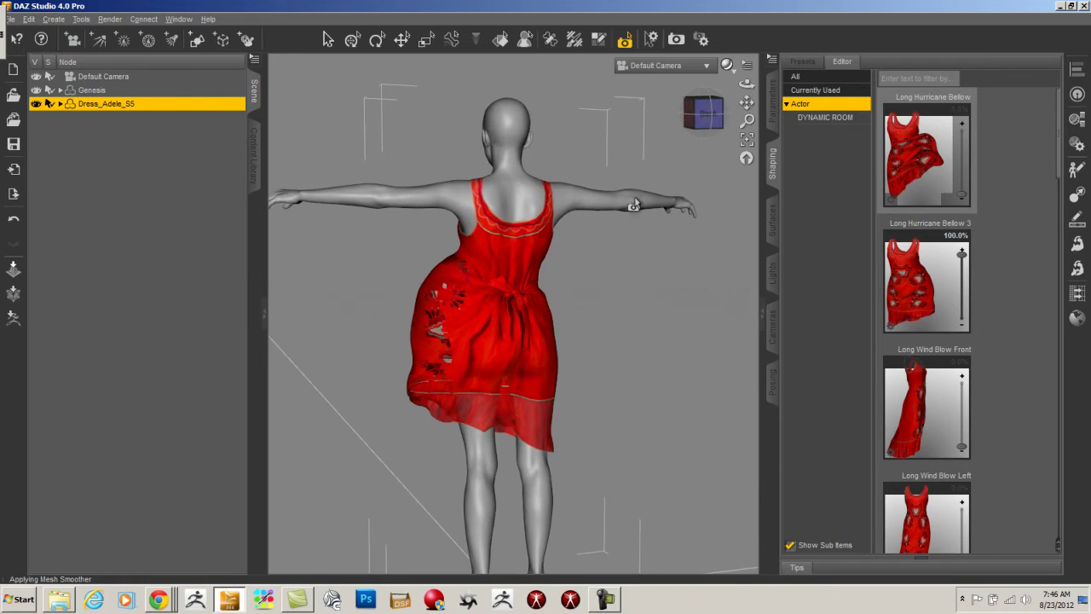
drag(965, 262, 962, 324)
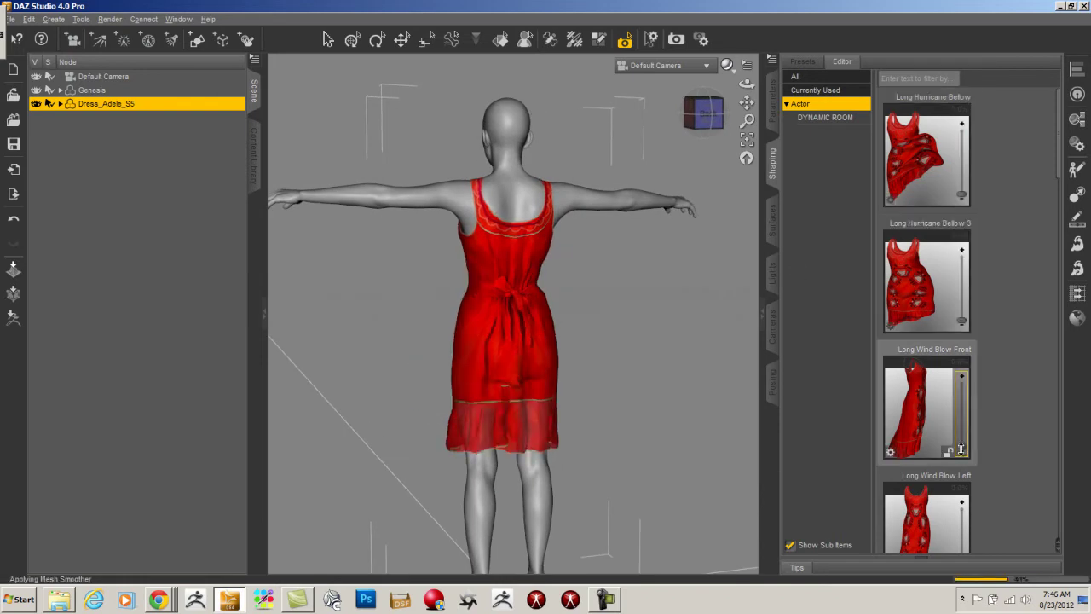
- Preview the Long Wind Blow Front morph at 100% and inspect the dress from its right side
drag(961, 448, 962, 375)
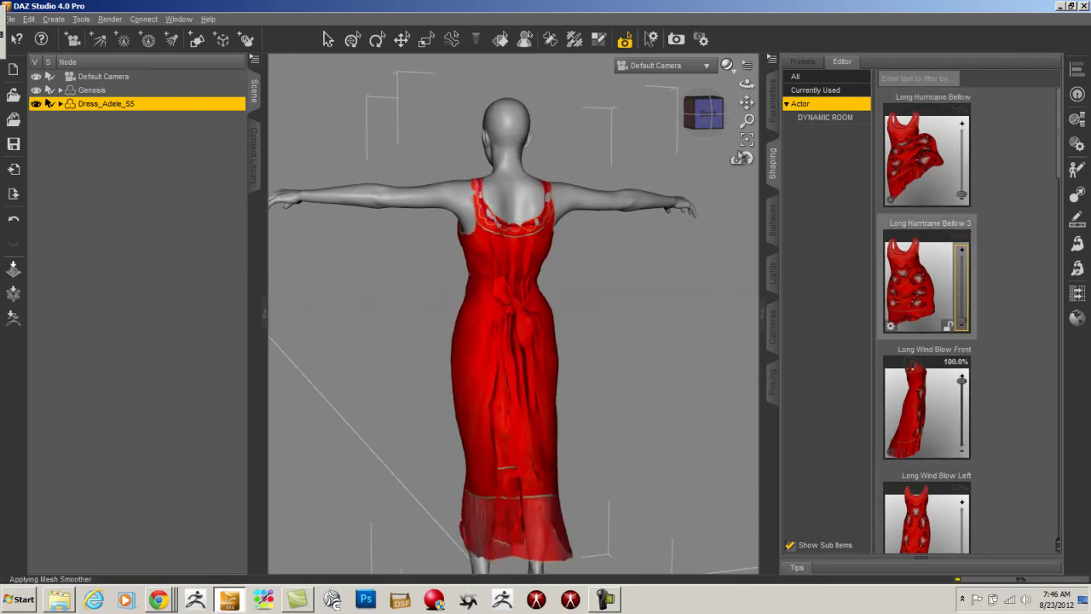
drag(699, 121, 443, 119)
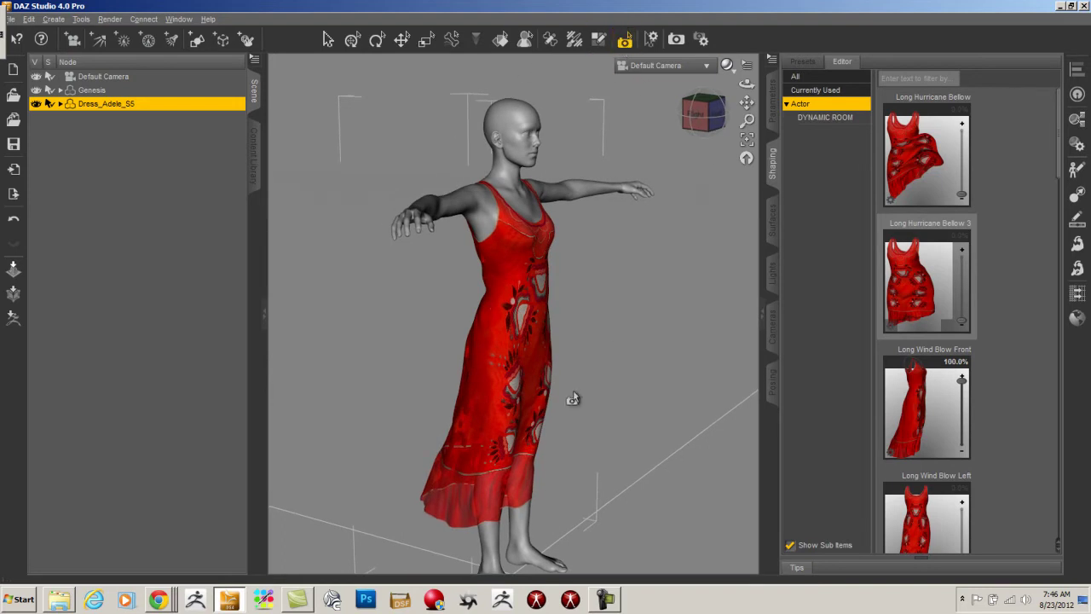
click(402, 40)
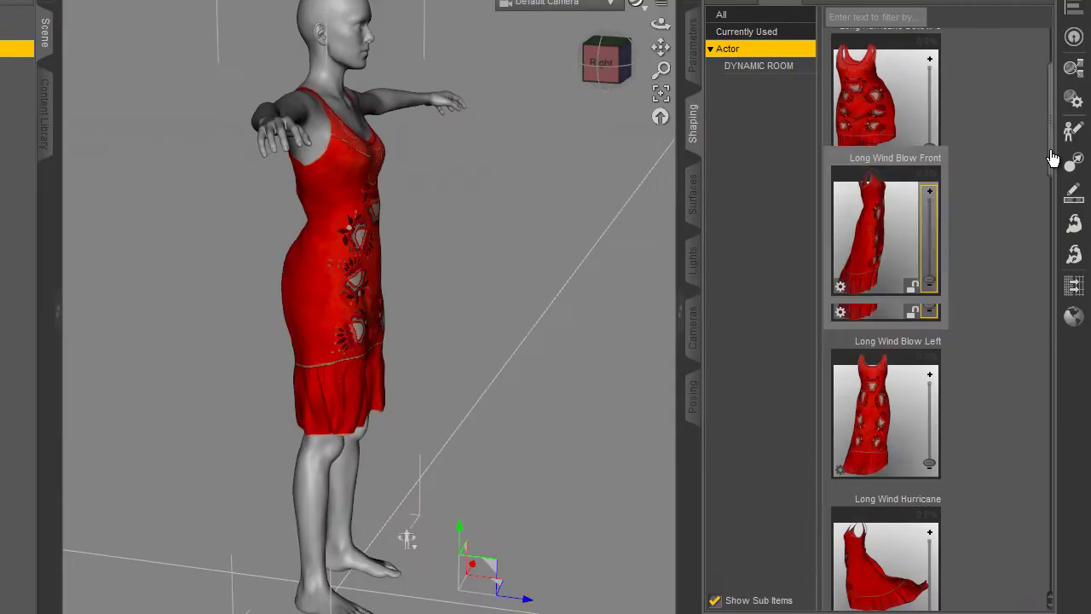
- Preview the Long Wind Blow Left morph at 100%, inspect the dress from front and back, and reset it to 0%
drag(1059, 188, 1058, 224)
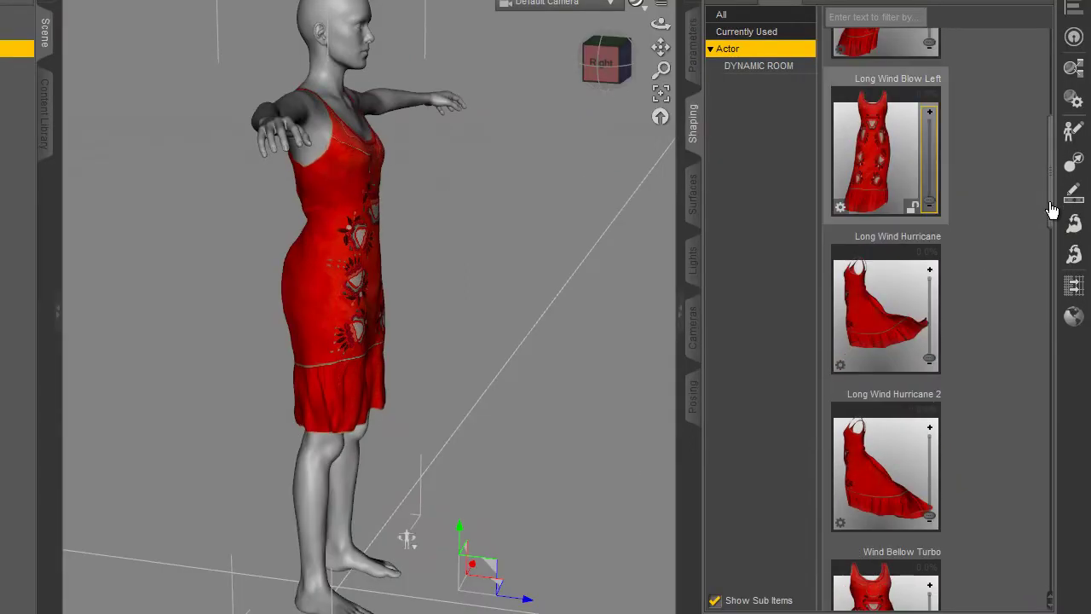
drag(962, 225, 962, 161)
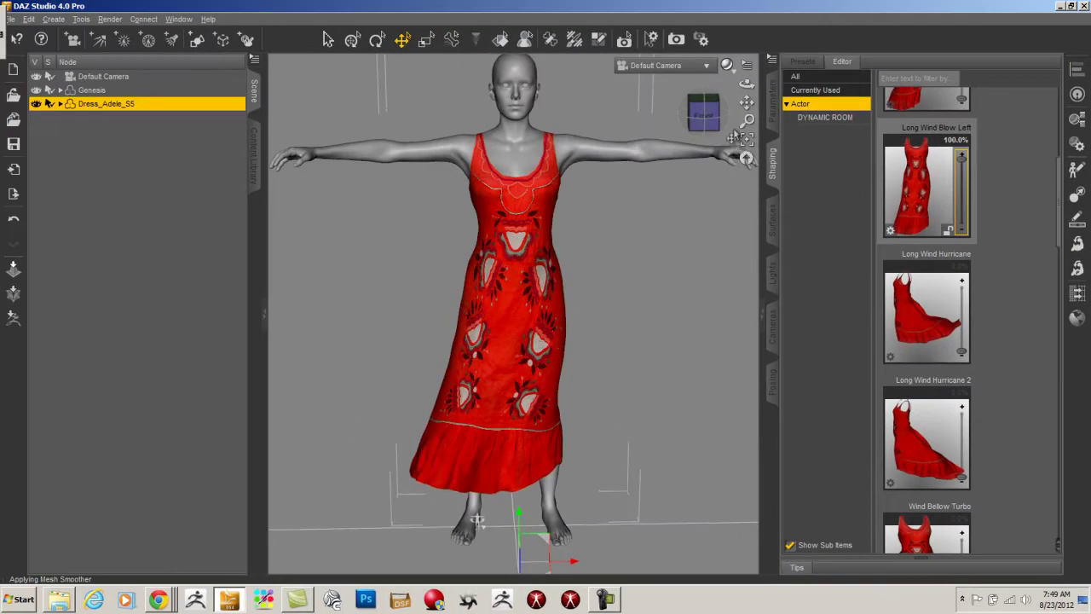
drag(715, 116, 514, 107)
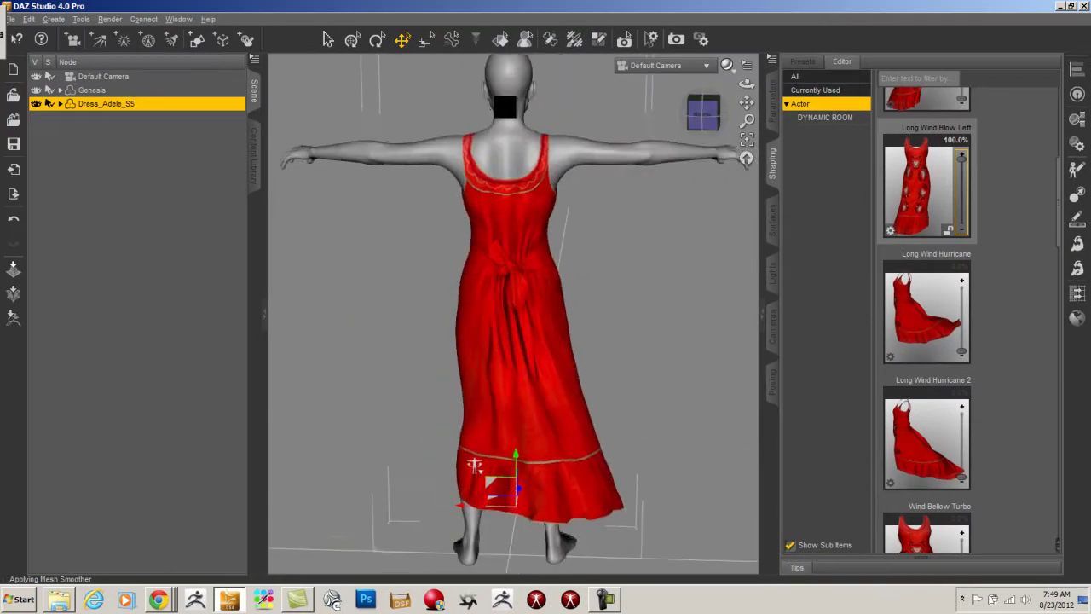
drag(961, 159, 961, 227)
- Preview the Long Wind Hurricane morph at 100%, inspect the dress from its left side, and reset it to 0%
drag(961, 350, 962, 282)
drag(718, 111, 185, 116)
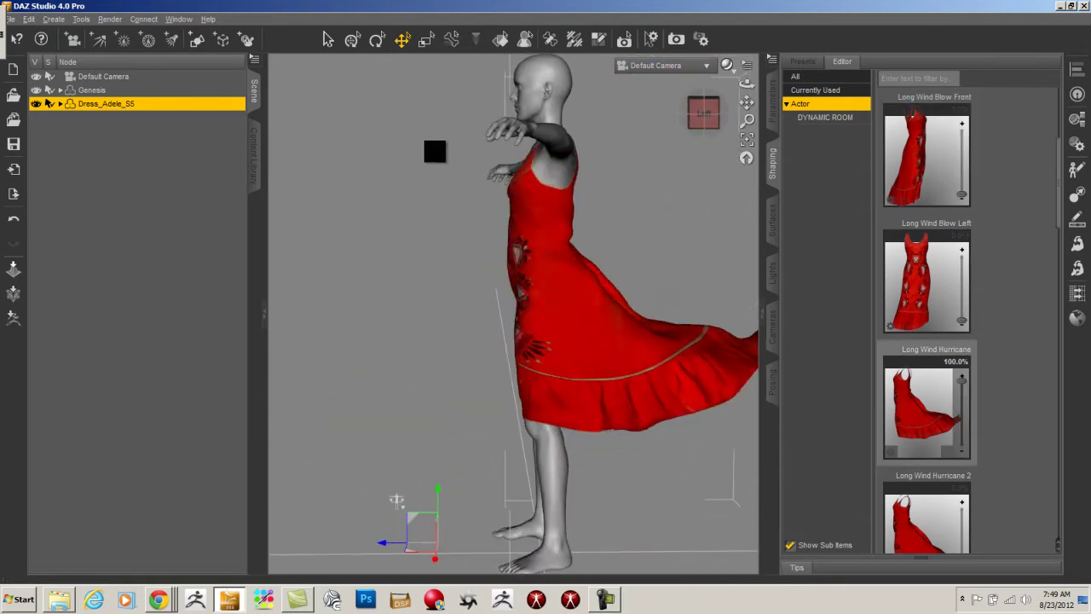
click(890, 452)
click(592, 433)
drag(961, 381, 962, 446)
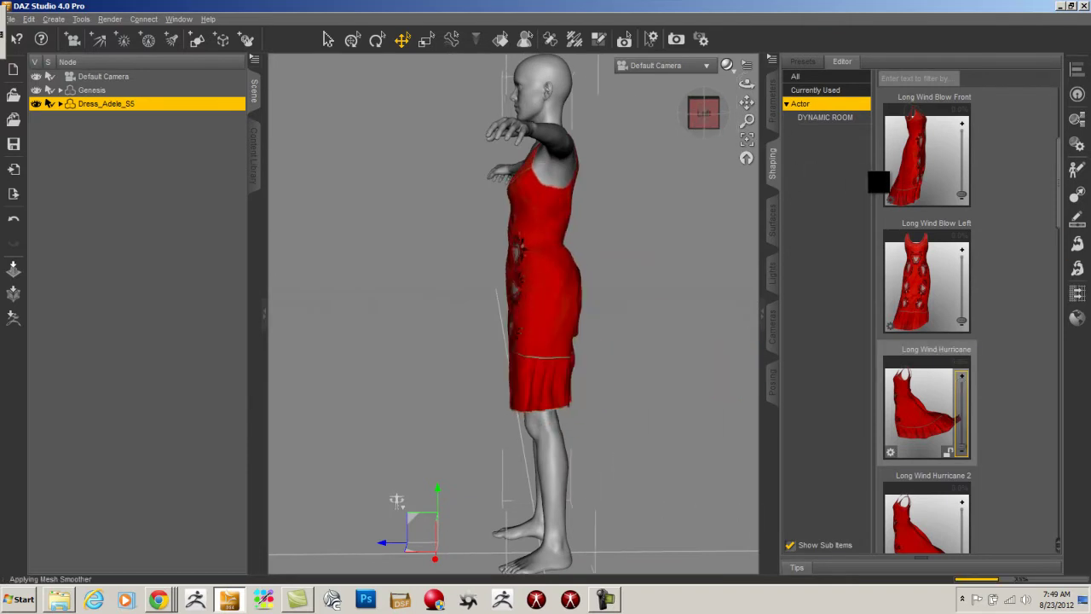
- Recheck the Long Wind Hurricane morph at 100% from an angle and try Long Wind Hurricane 2 on the dress
scroll(879, 182, down, 3)
drag(961, 195, 962, 125)
drag(746, 102, 906, 115)
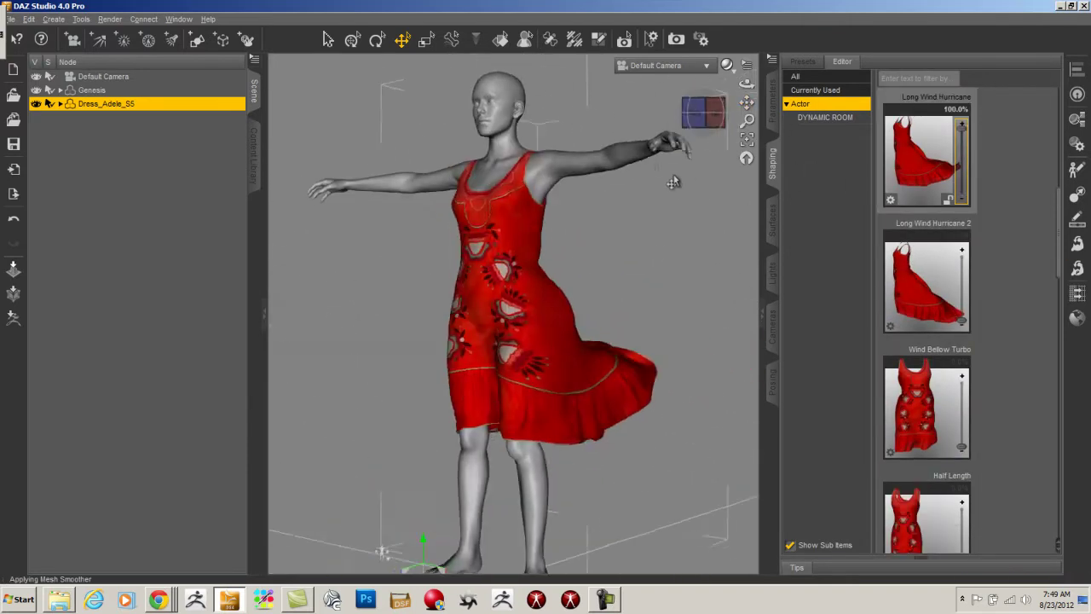
drag(961, 321, 961, 254)
drag(706, 114, 831, 114)
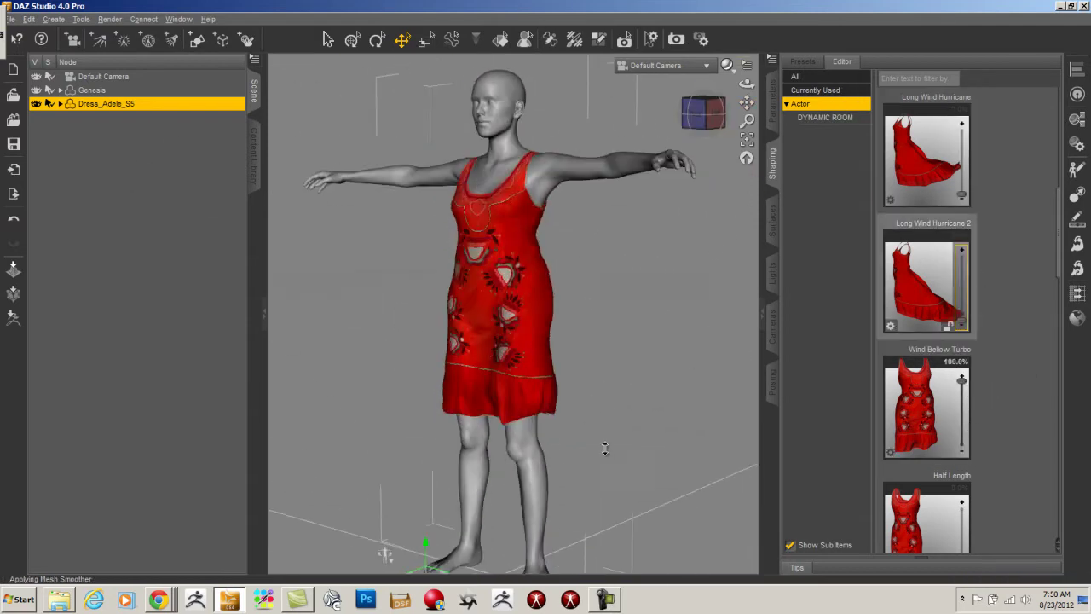
- Preview the Long Hurricane Behind morph at 100% on the dress and reset it to 0%
scroll(966, 385, down, 3)
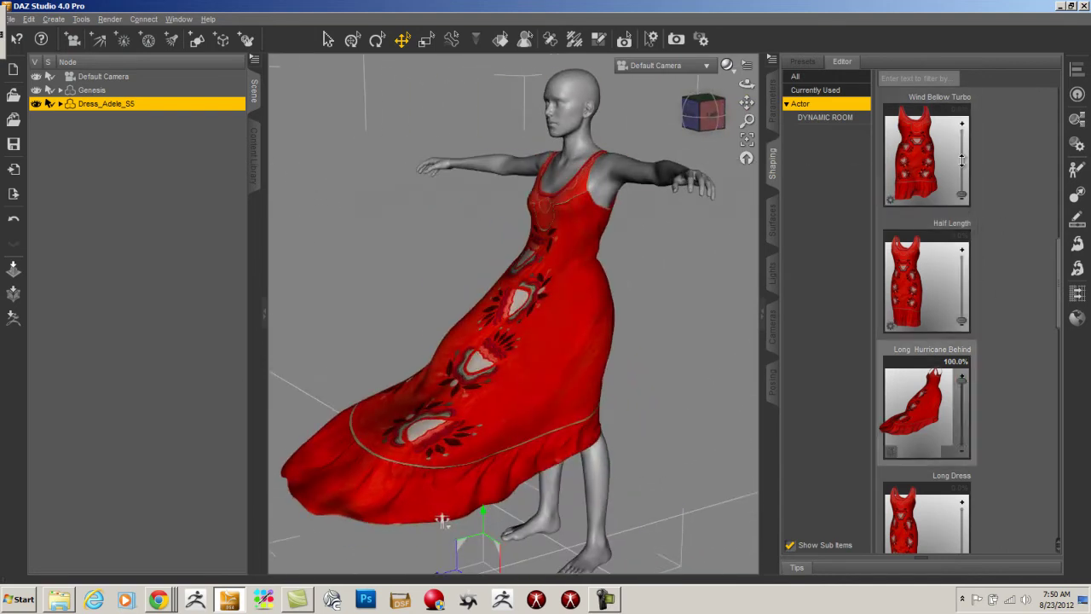
scroll(954, 281, down, 5)
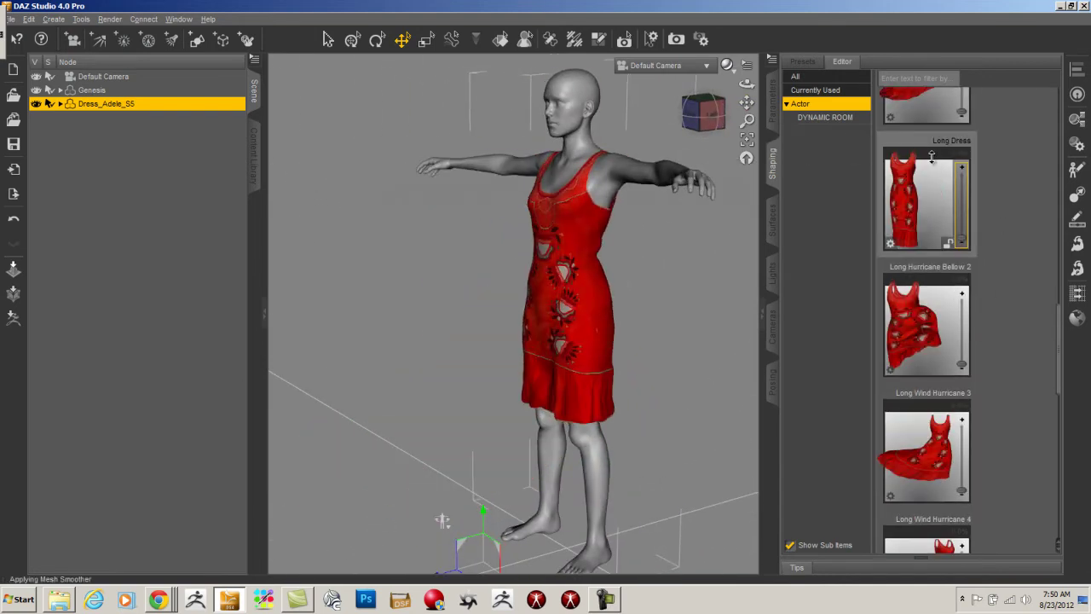
click(699, 122)
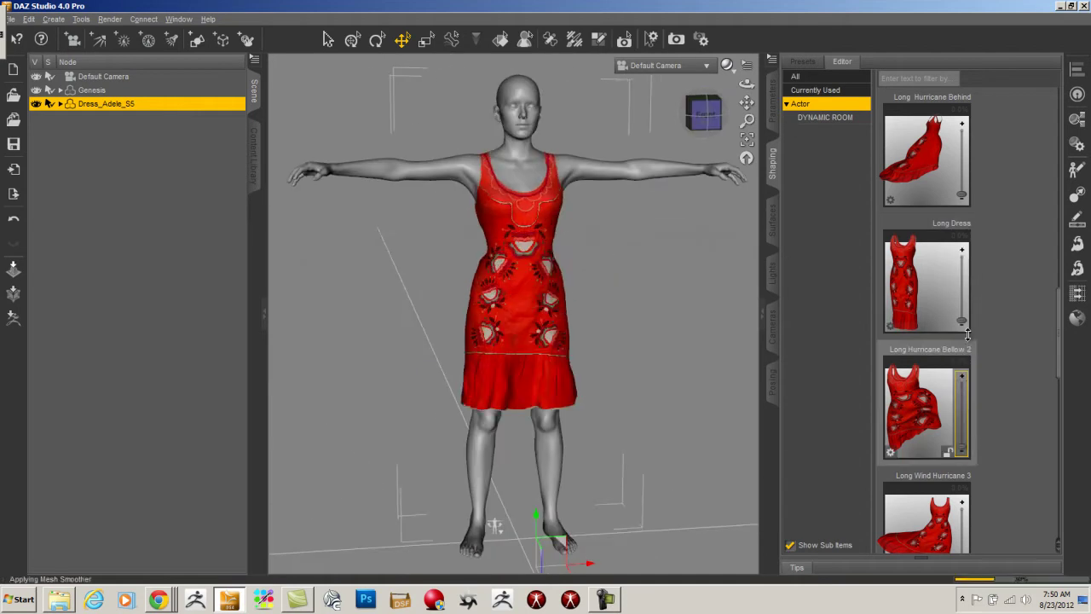
- Preview the Long Wind Hurricane 3 morph at 100% and inspect the flowing dress from several sides
scroll(967, 329, down, 3)
drag(961, 262, 961, 192)
drag(746, 102, 831, 127)
scroll(948, 314, up, 1)
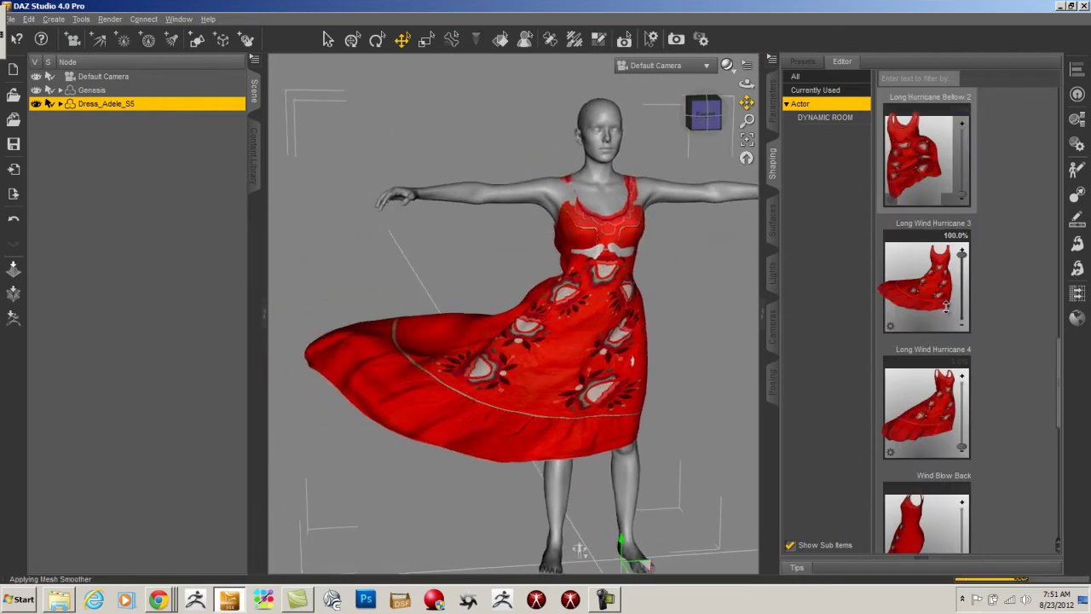
drag(709, 119, 255, 187)
drag(747, 103, 1062, 329)
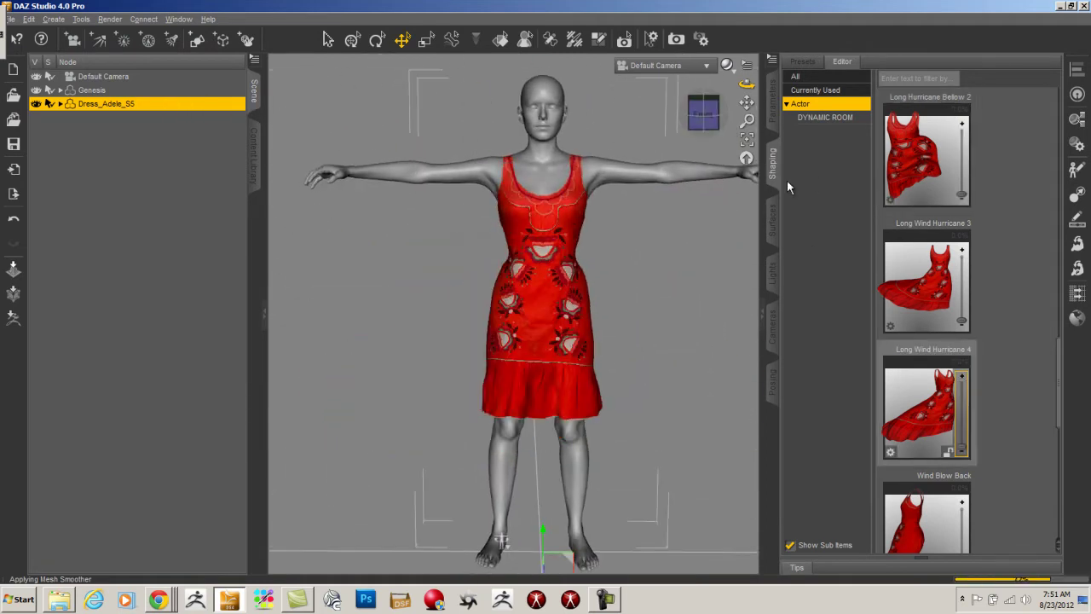
- Preview the Wind Blow Back morph at 100%, inspect the dress from above, and reset it to 0%
drag(746, 103, 721, 119)
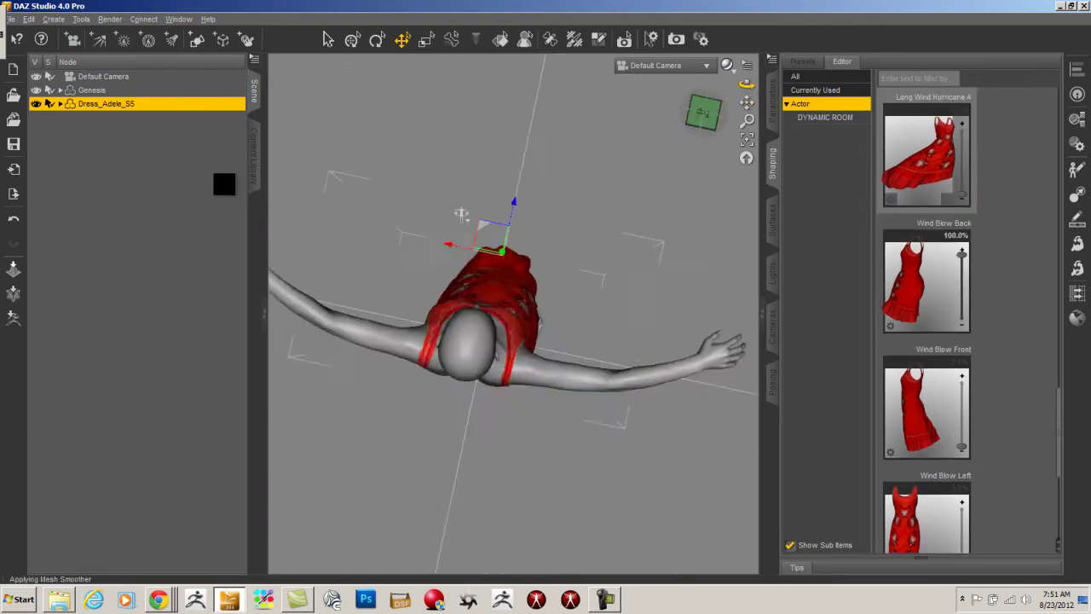
drag(689, 117, 332, 105)
drag(961, 254, 962, 322)
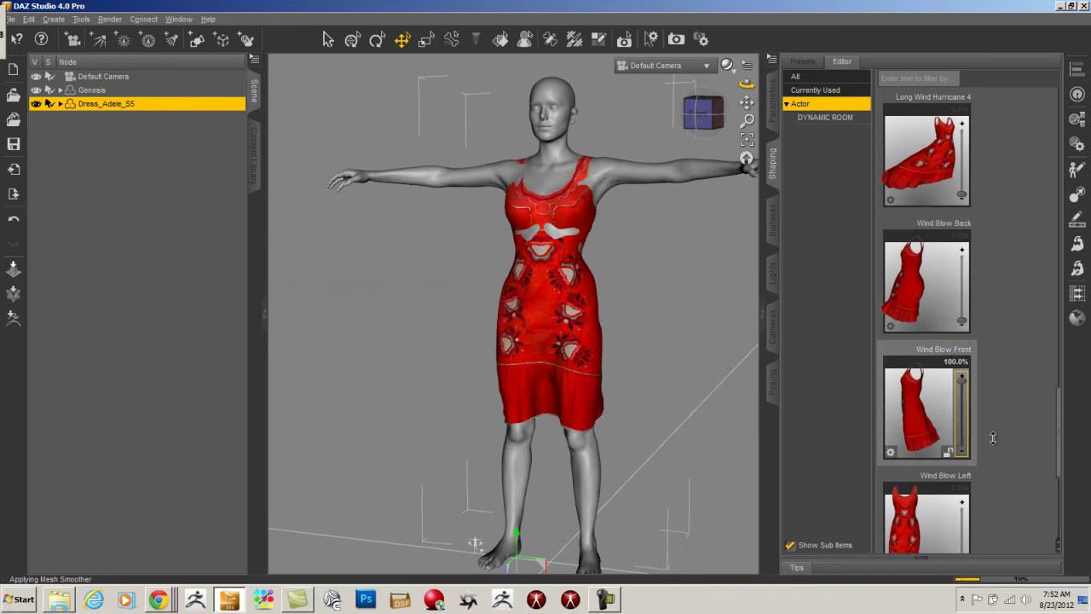
- Try the Wind Blow Left morph at 100% and inspect the dress around the figure
drag(1061, 322, 1062, 385)
drag(961, 280, 962, 212)
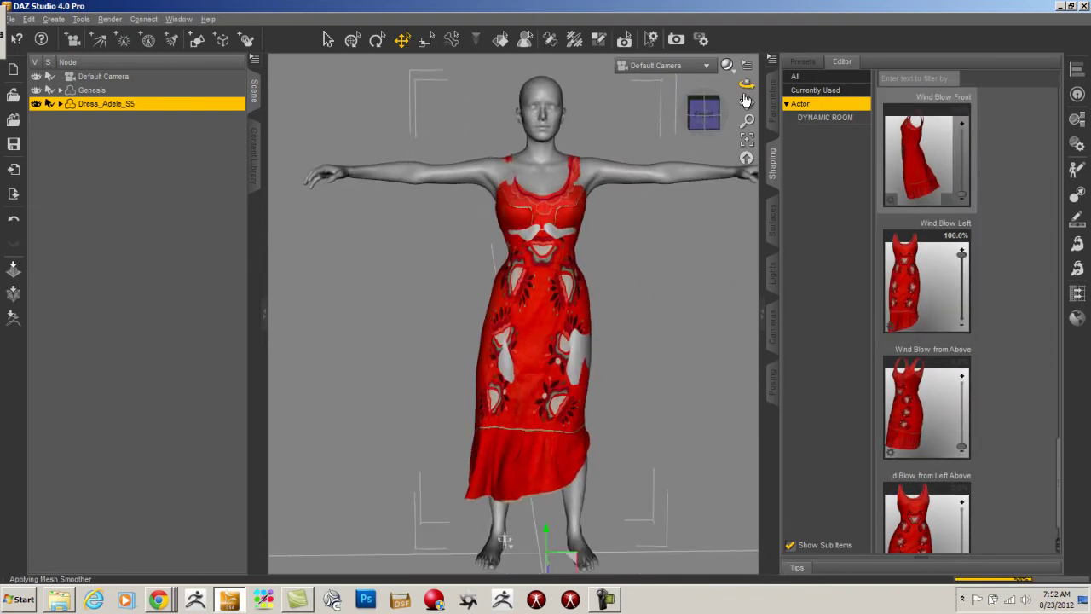
drag(721, 104, 712, 254)
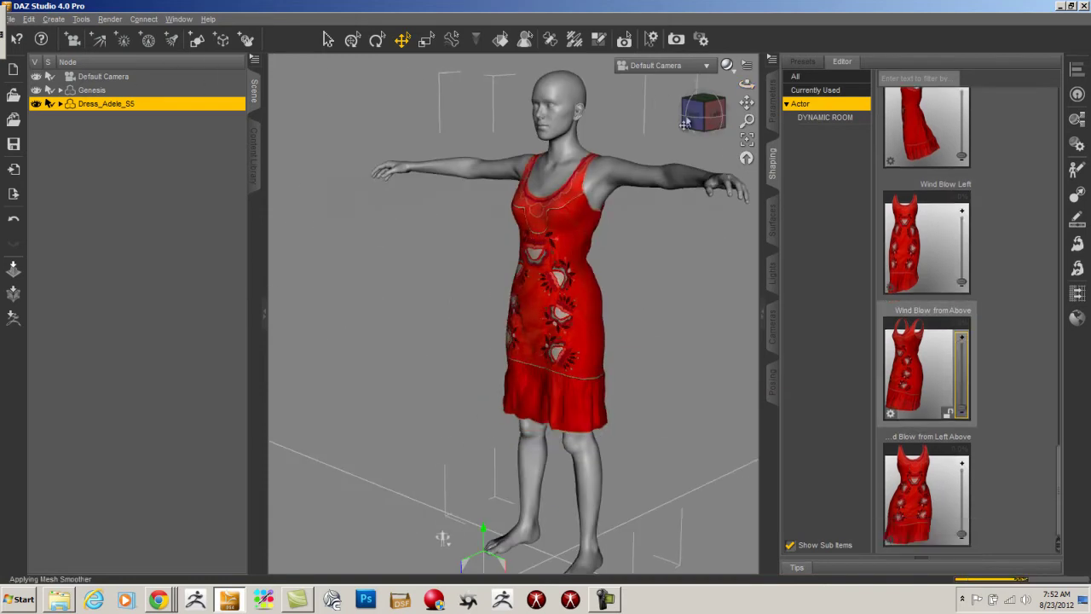
- Recheck the Wind Blow Left morph at 100% from the front and reset it to 0%
drag(750, 83, 733, 128)
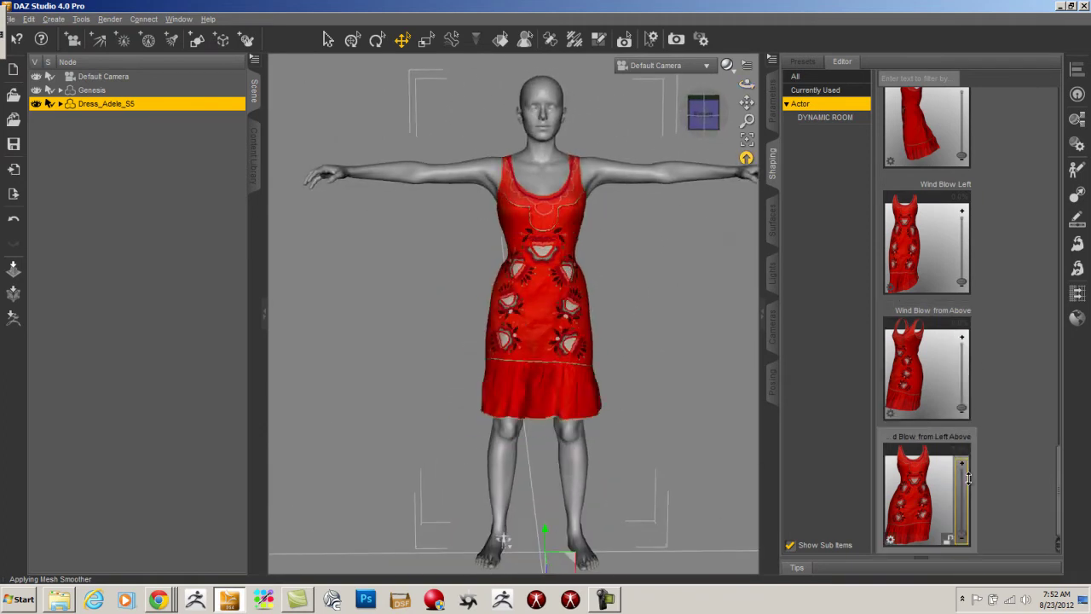
scroll(976, 313, up, 1)
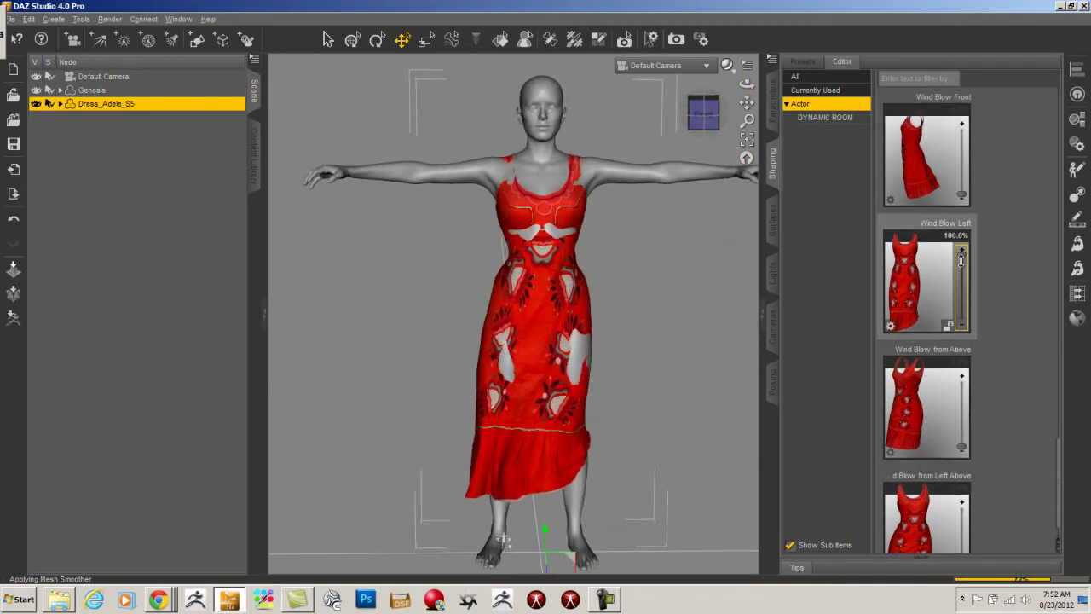
drag(747, 83, 721, 91)
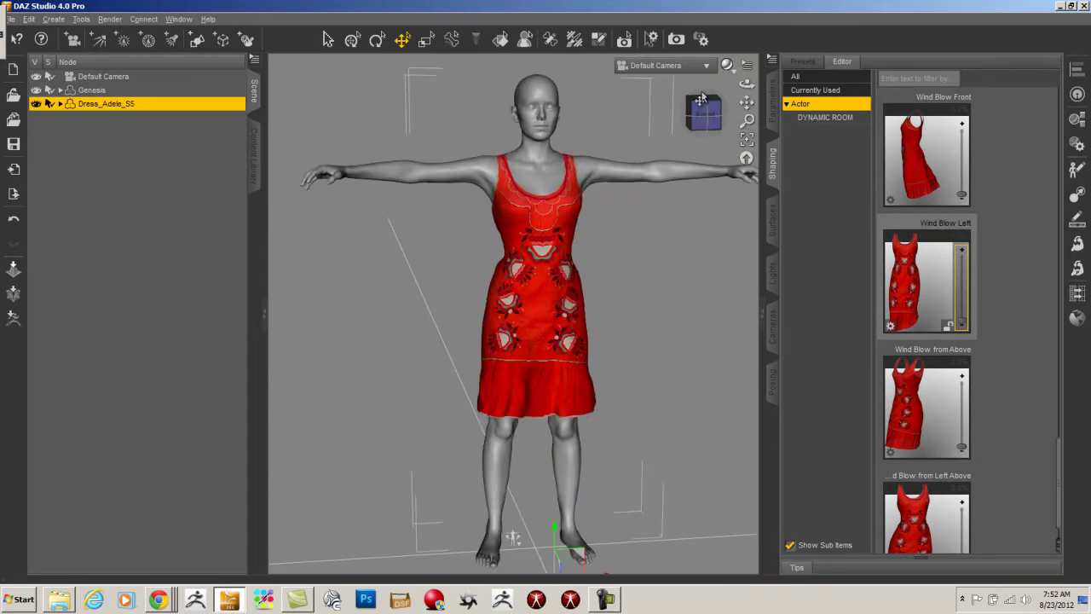
- Set the dress's Half Length morph to 100% and inspect the fit from the front
scroll(1027, 136, up, 10)
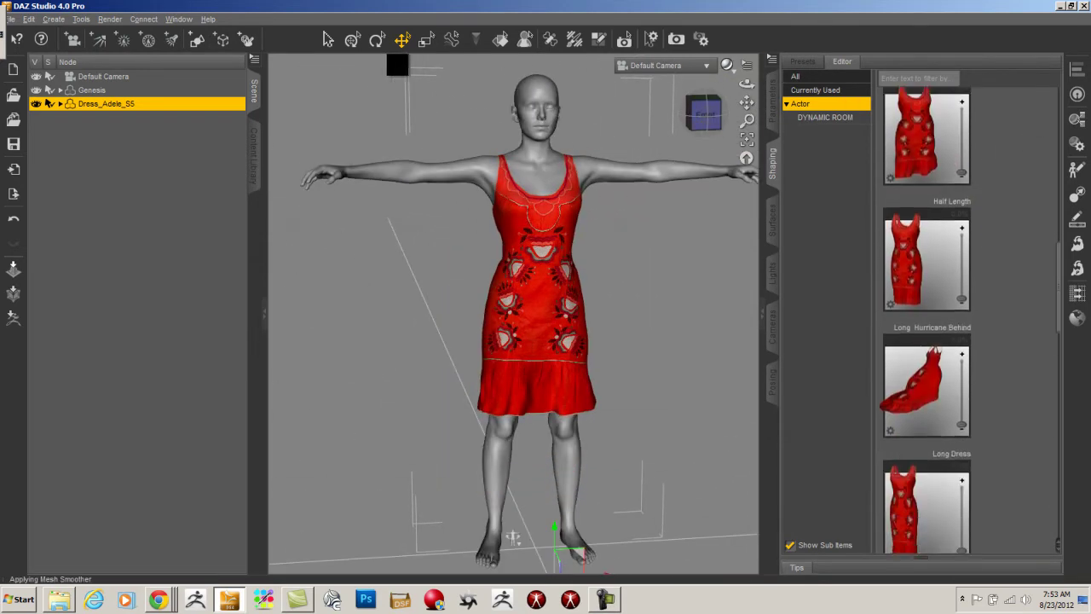
drag(746, 102, 202, 107)
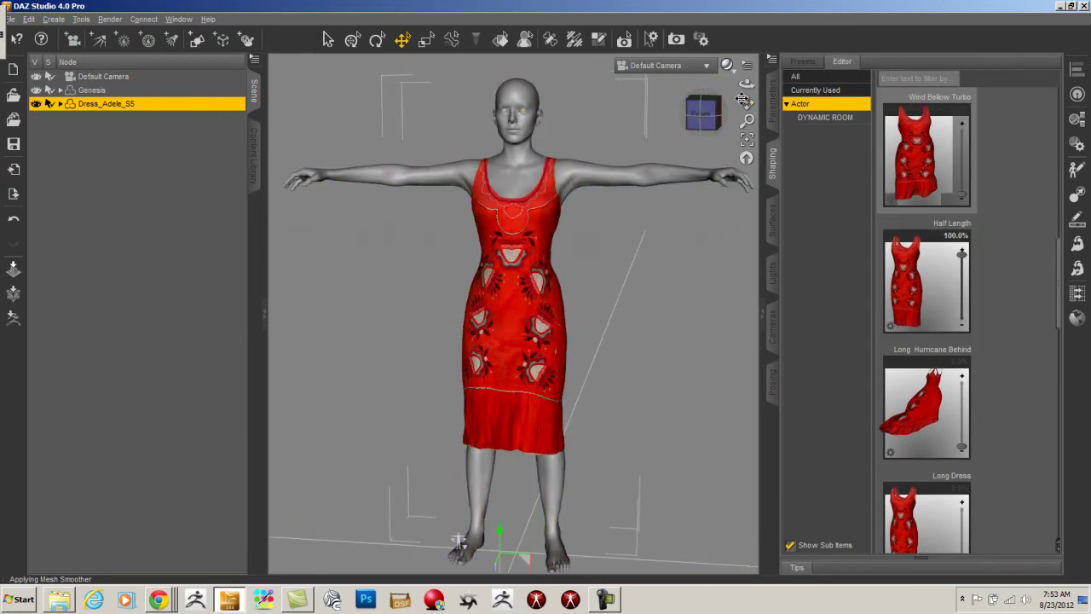
- Try the BabyBLue, BlackWhite and CavityWhite presets from Mec4D's Adele_Dress_S5 materials, and apply the Earth preset to the dress
click(254, 154)
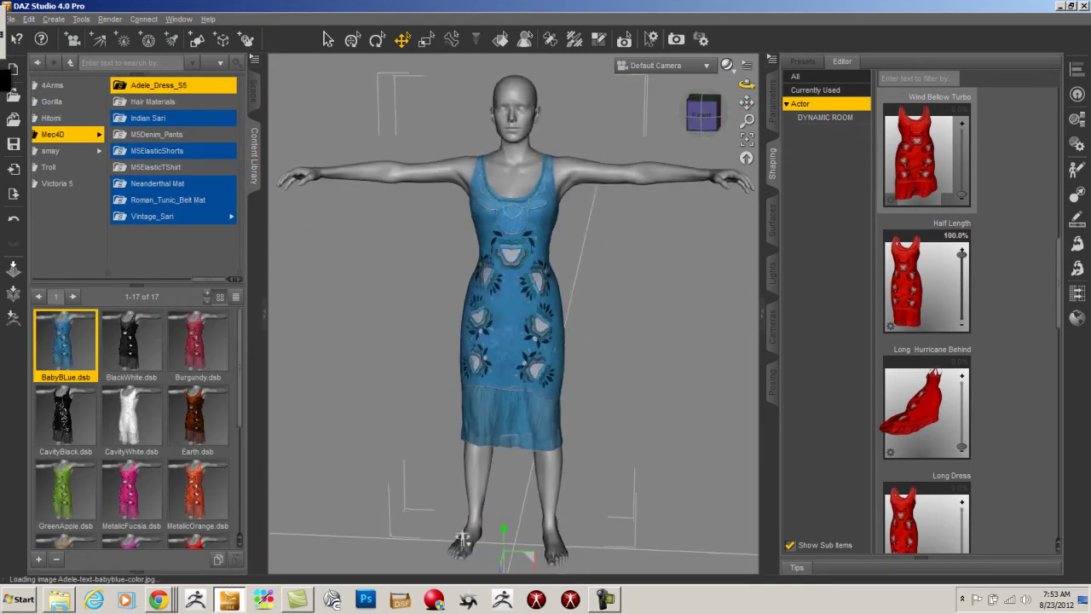
double_click(132, 341)
drag(746, 120, 808, 69)
mouse_move(746, 83)
mouse_down()
mouse_move(808, 69)
mouse_move(759, 78)
mouse_up()
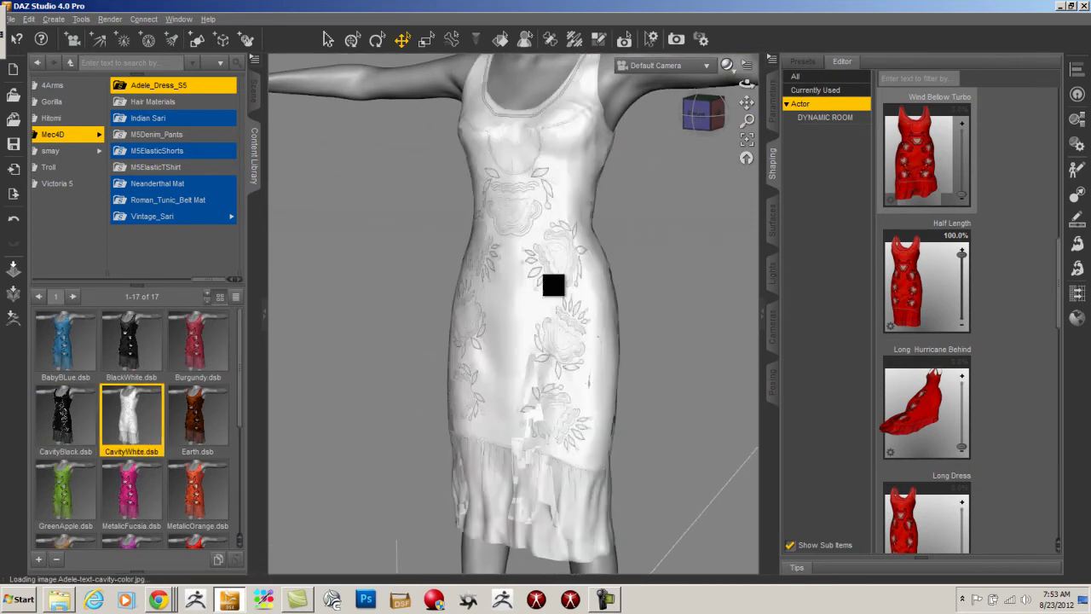
middle_drag(576, 291, 536, 285)
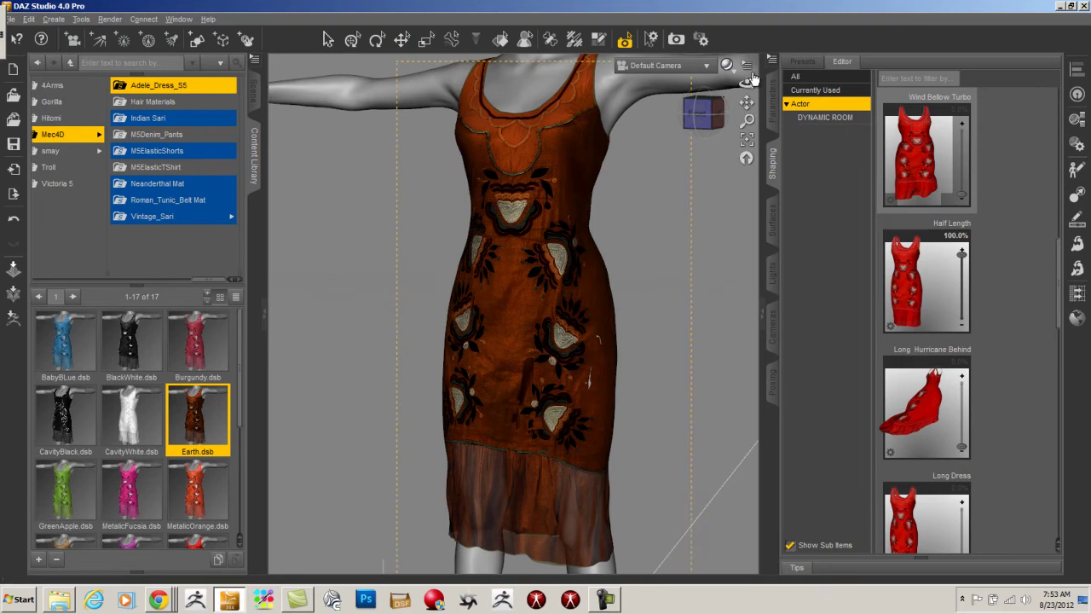
- Start a test render of the dress and cancel it
key(ctrl+r)
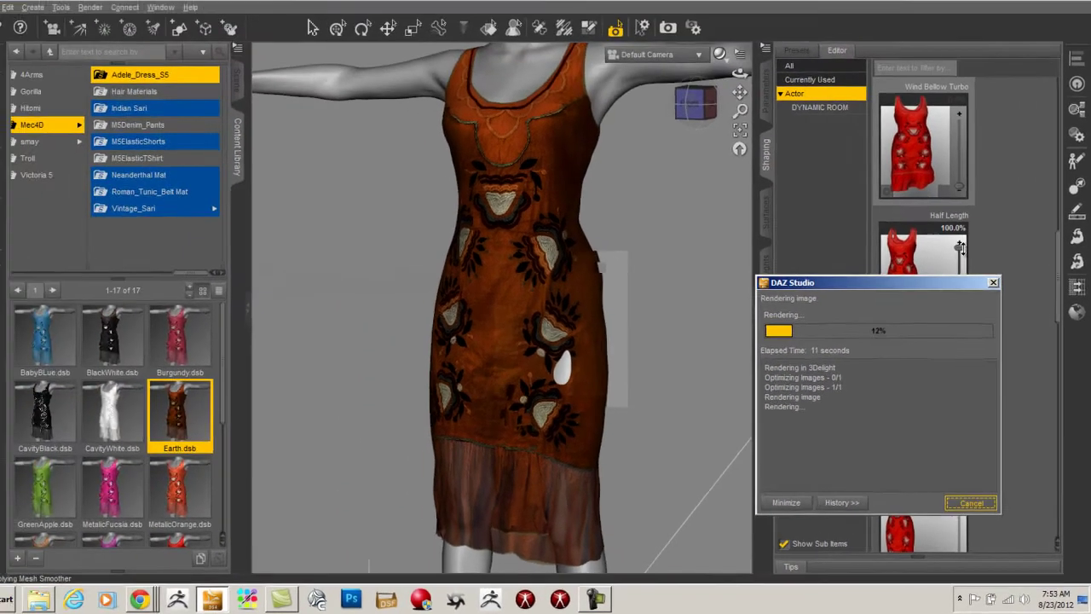
click(943, 477)
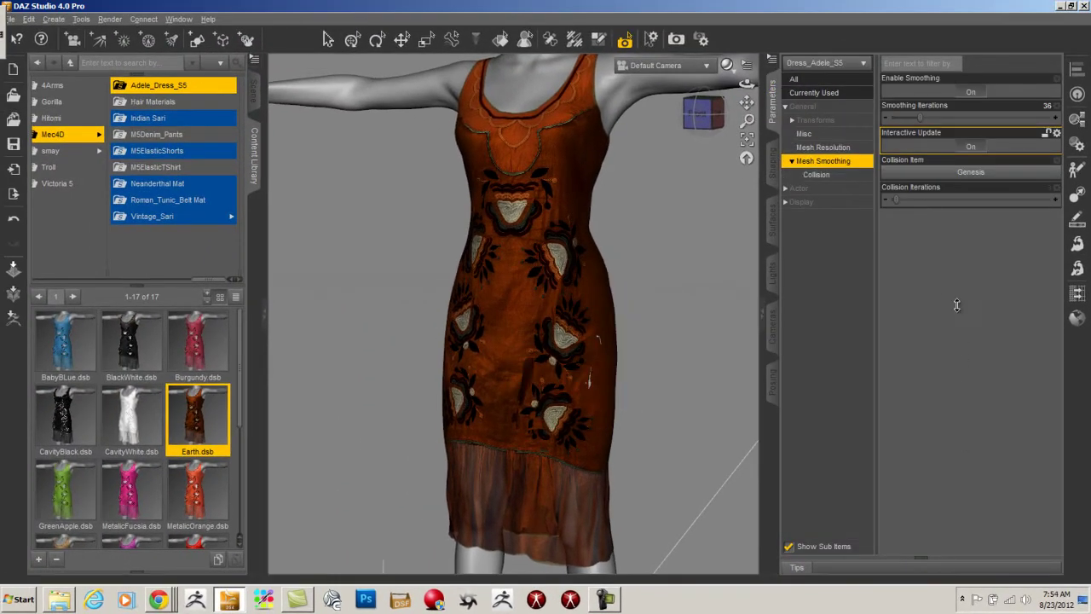
- Test-render the dress in the Earth material, apply the Salmon preset, and view its render enlarged before closing it
drag(747, 86, 708, 81)
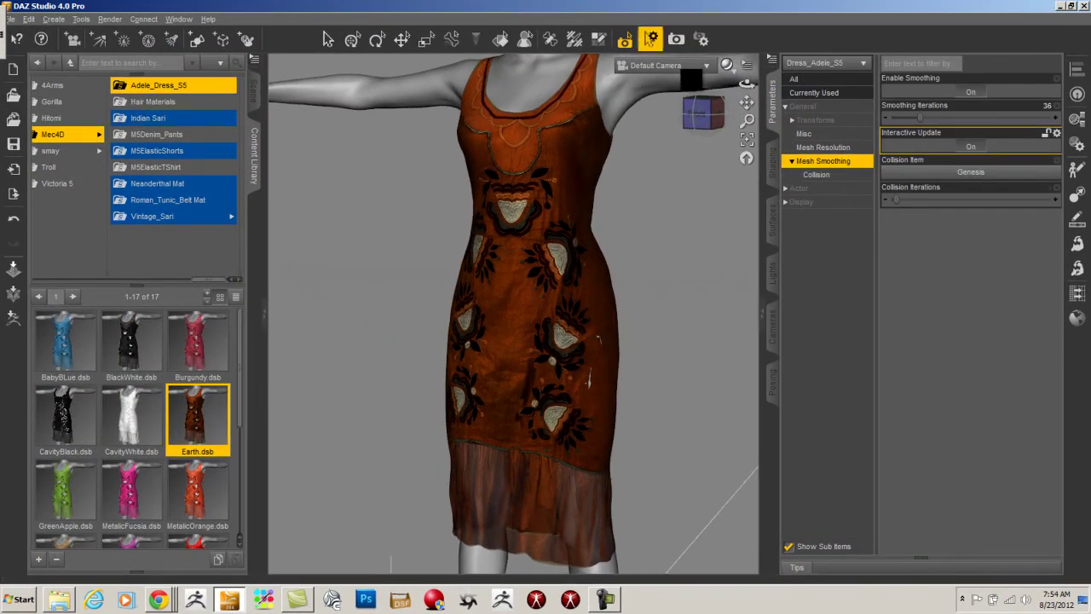
key(ctrl+r)
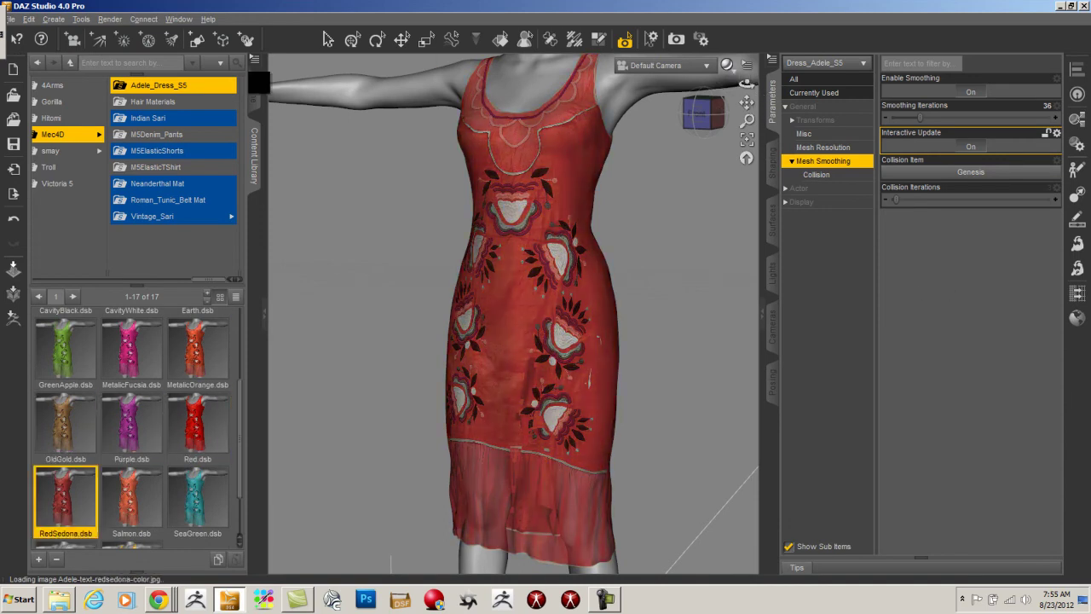
click(675, 39)
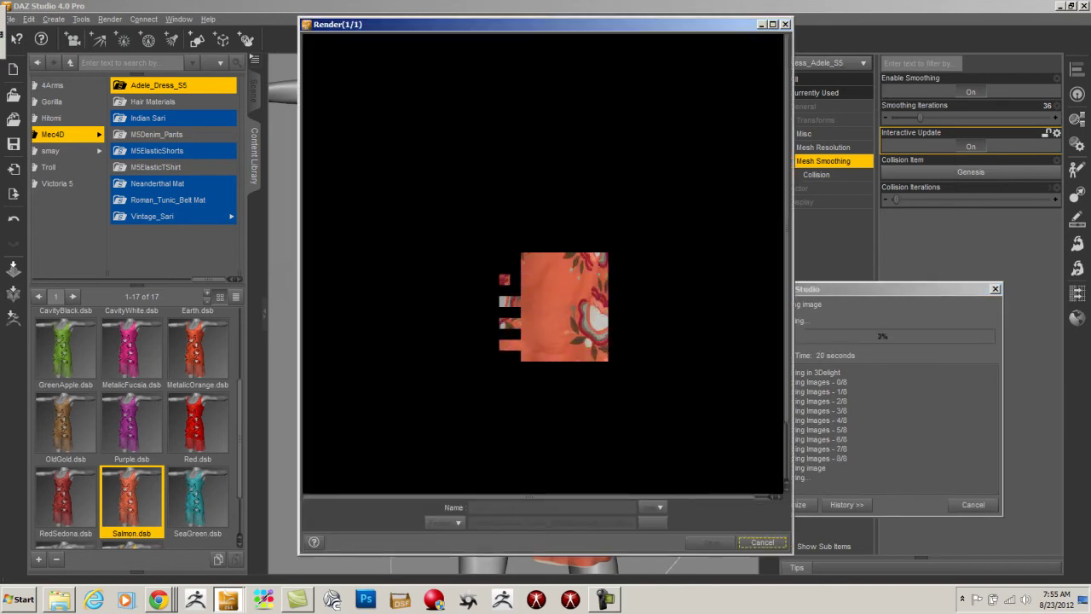
click(773, 24)
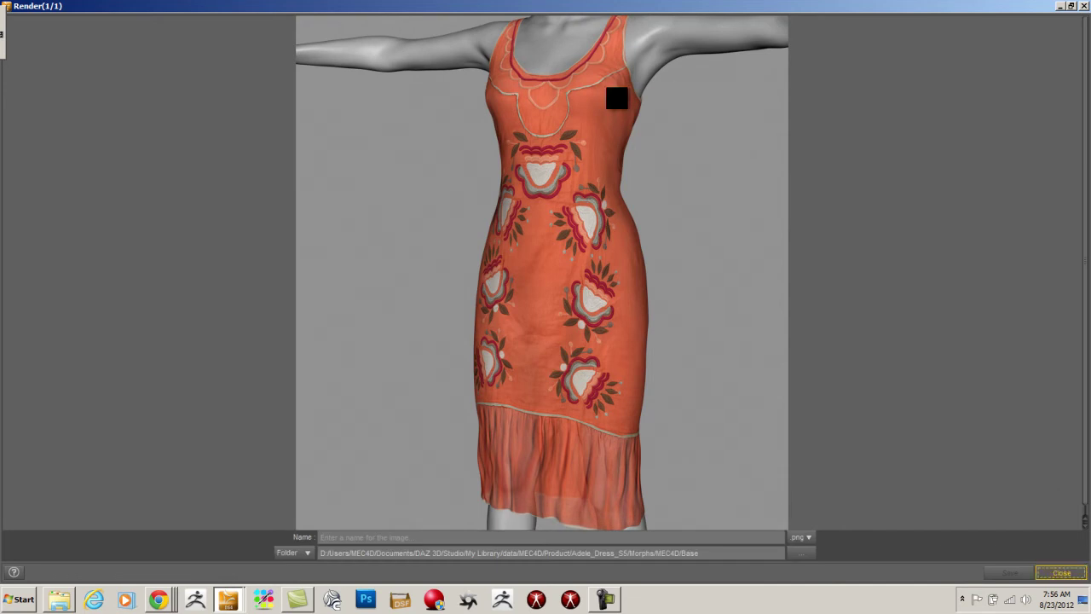
key(Return)
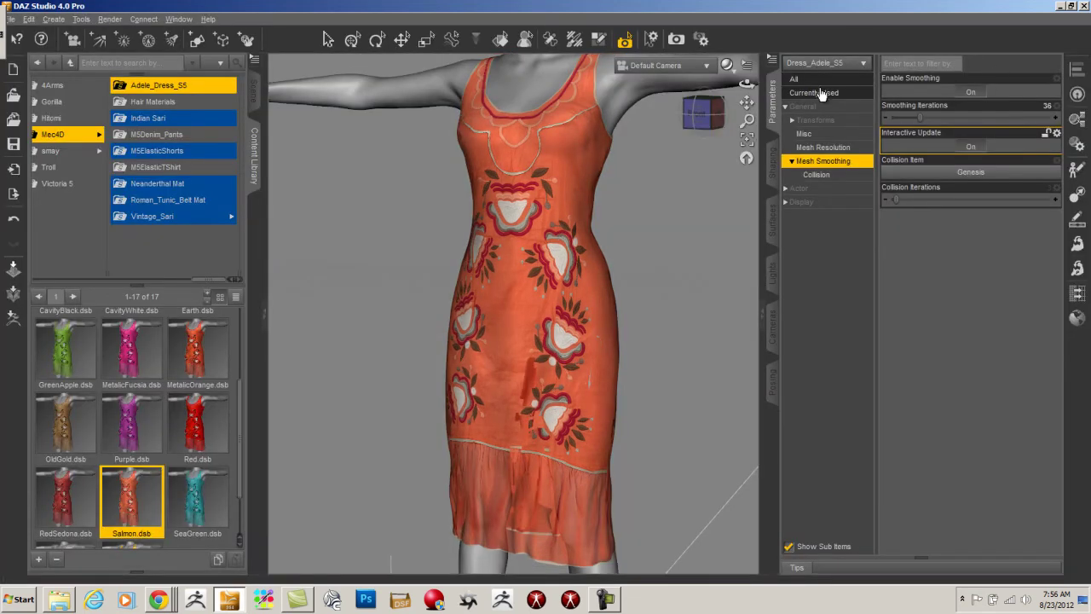
- Inspect the Salmon dress from the back and test-render a close-up of the floral embroidery on its side
drag(747, 84, 1069, 71)
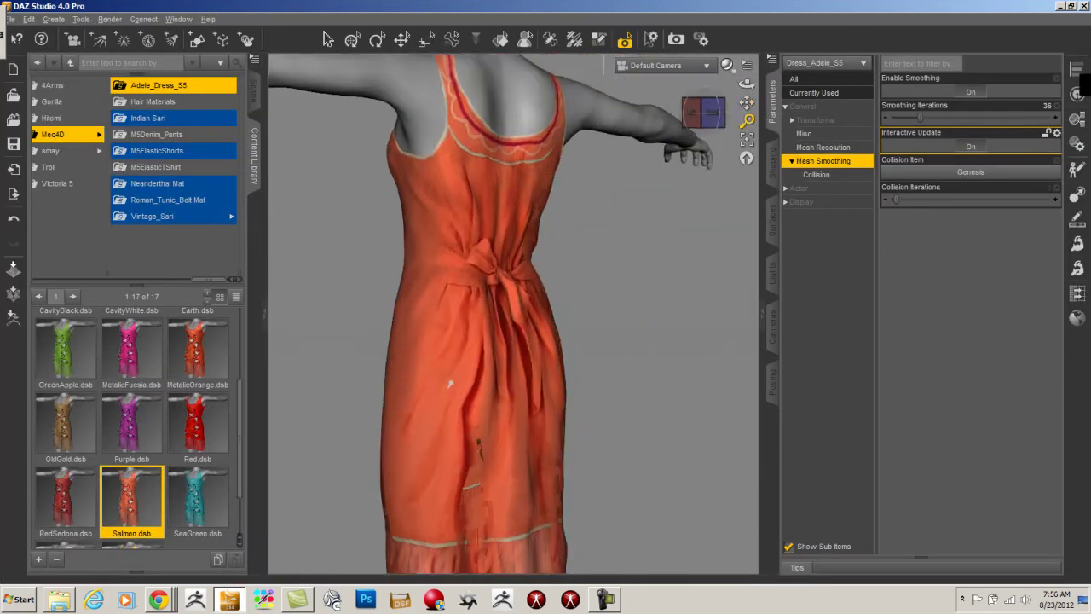
drag(746, 121, 786, 34)
drag(345, 502, 434, 510)
drag(703, 112, 682, 102)
key(ctrl+r)
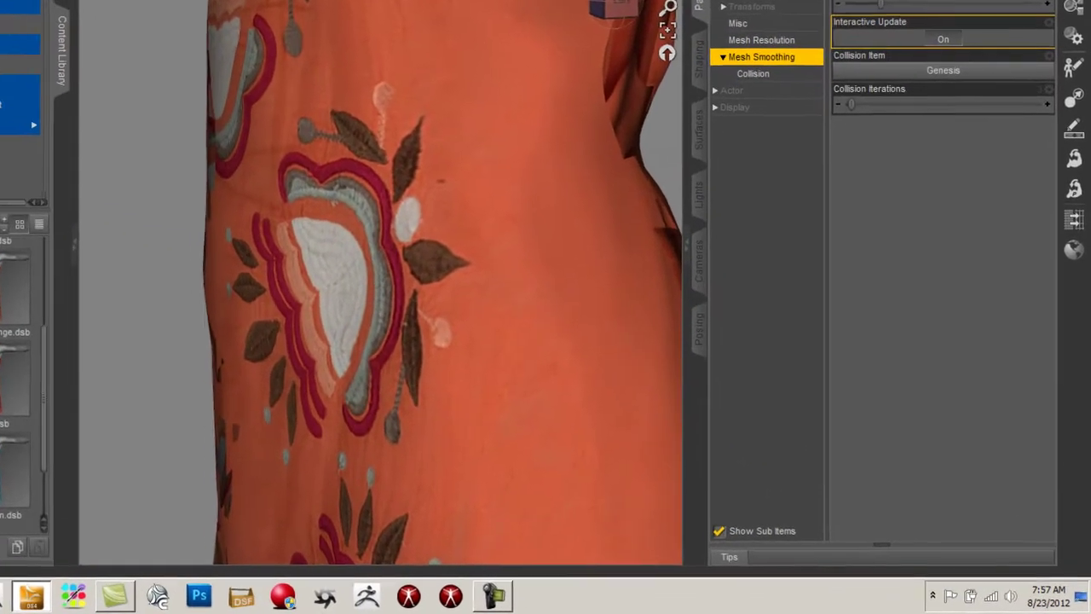
key(ctrl+r)
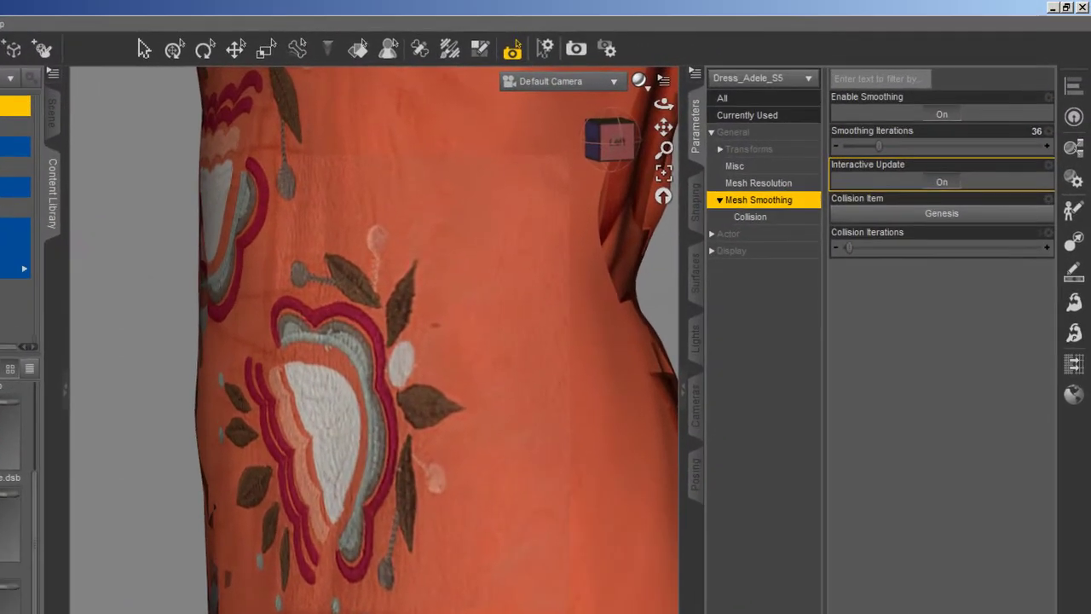
- Try the SeaGreen, WhiteSilk and Yellow material presets on the dress and inspect each from different angles
drag(662, 149, 663, 201)
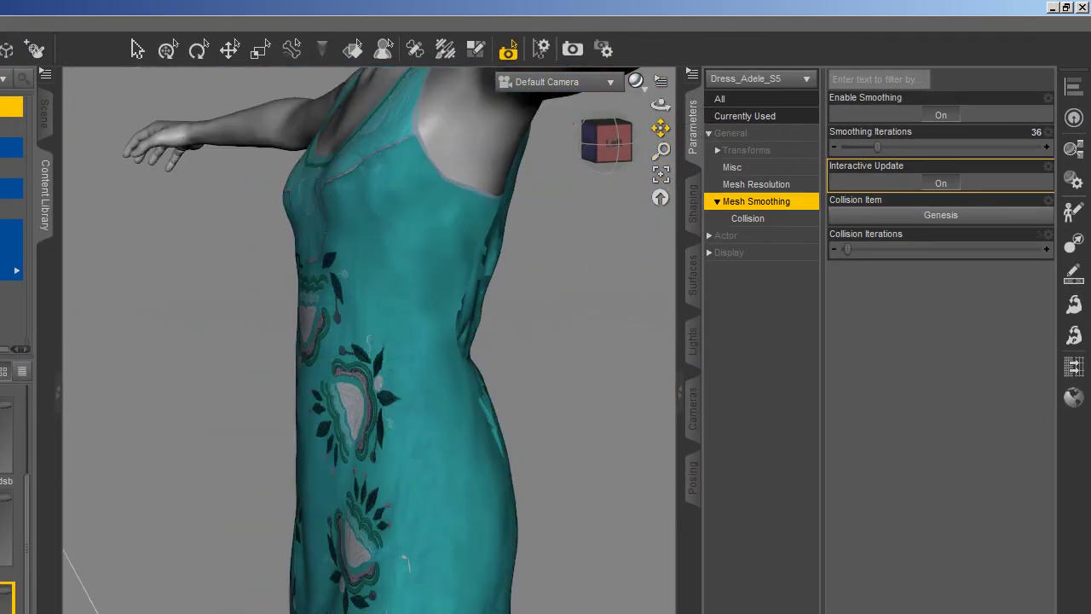
drag(661, 151, 660, 168)
drag(606, 140, 648, 141)
scroll(12, 529, down, 2)
drag(605, 141, 509, 58)
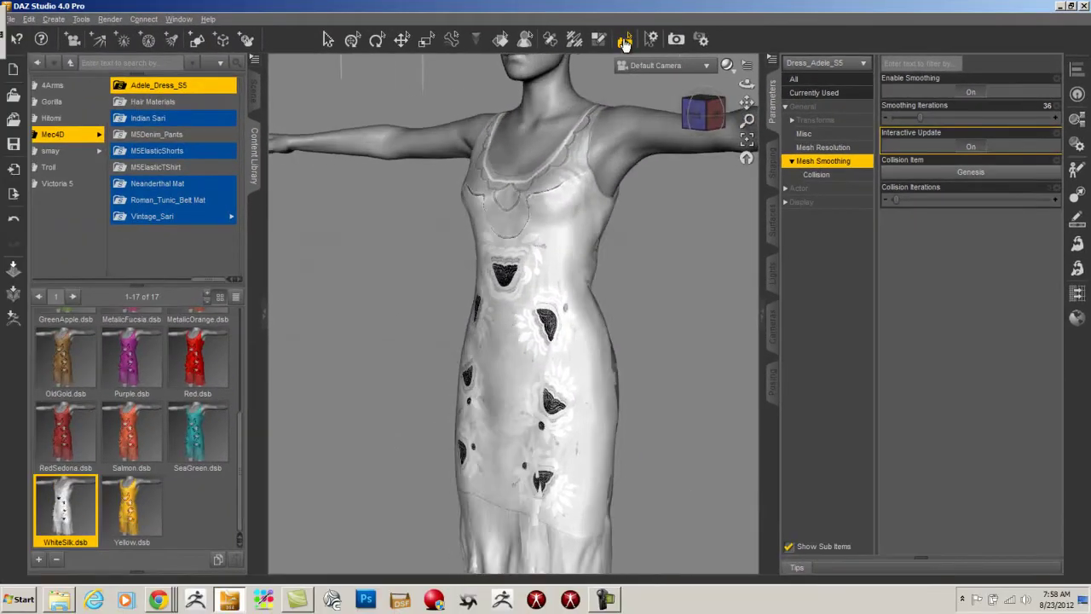
drag(703, 113, 416, 52)
double_click(131, 505)
drag(699, 113, 691, 556)
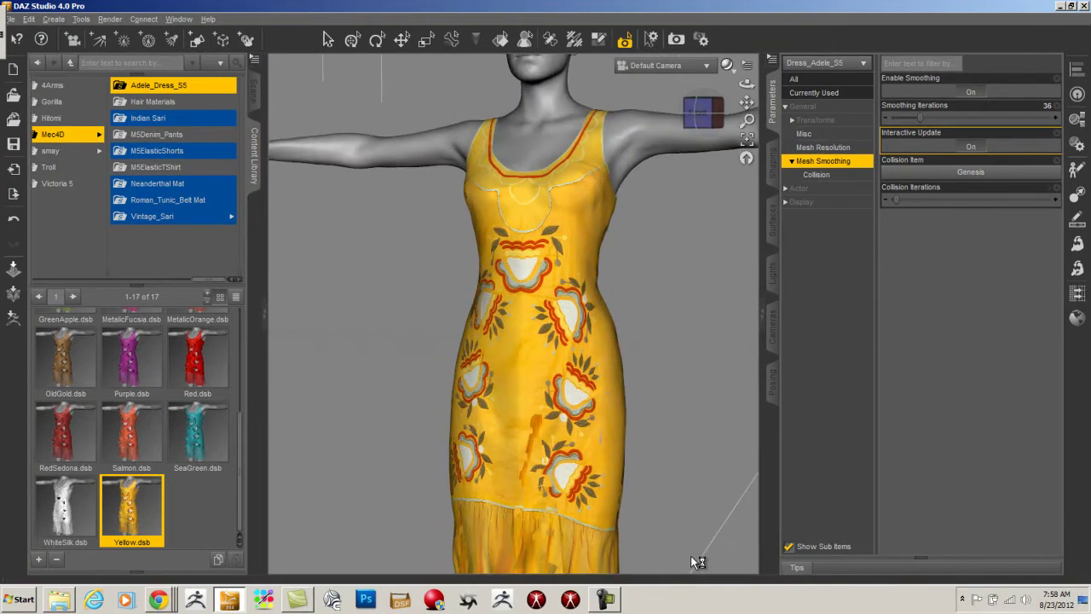
- Apply the CavityWhite preset to the dress and spot-render its tied bow and folds from the back and side
scroll(138, 426, up, 2)
scroll(138, 427, up, 1)
double_click(131, 419)
drag(704, 113, 511, 113)
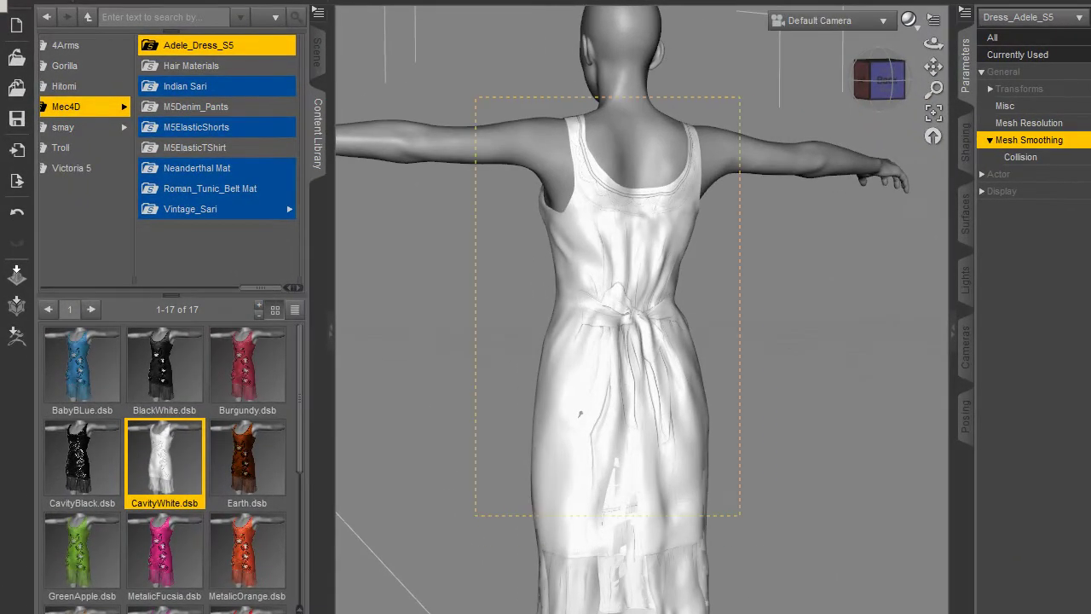
key(ctrl+r)
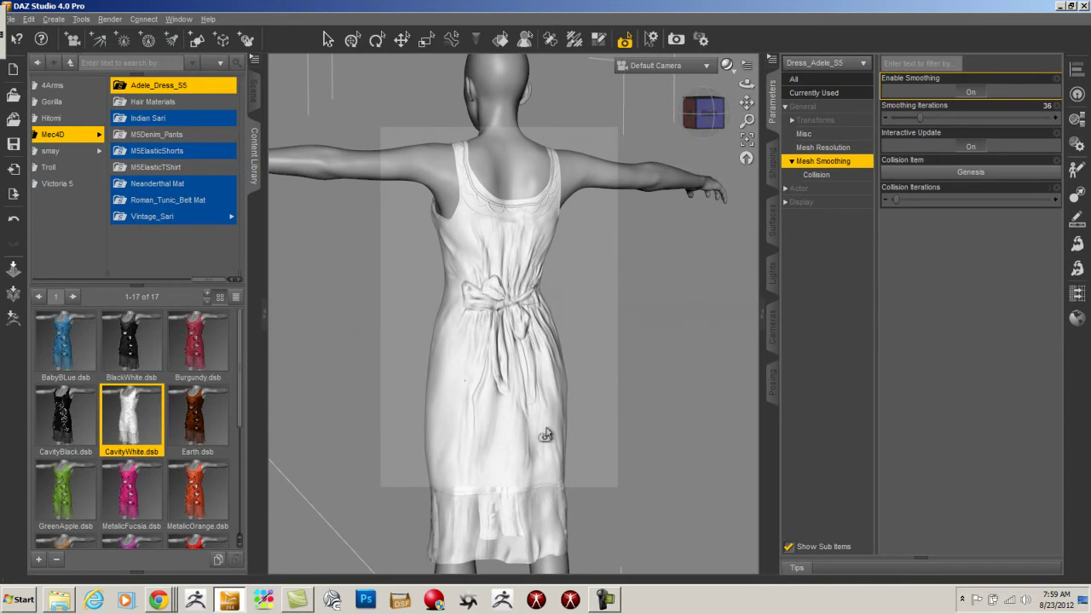
drag(545, 434, 670, 559)
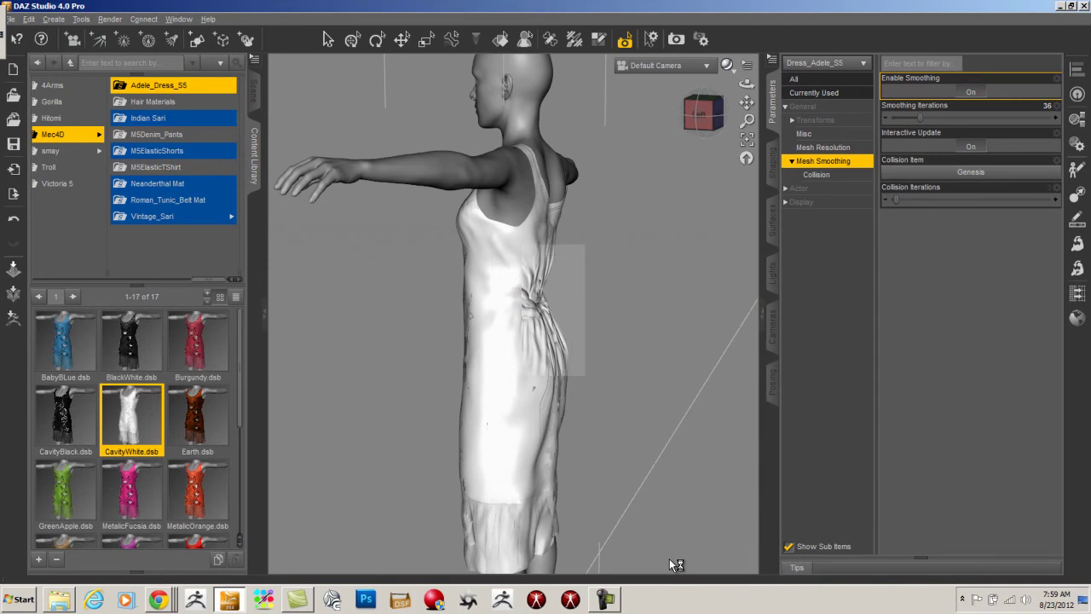
- Test defaultMat displacement at 200% strength with limits of -0.50 and 0.50, and set Minimum Displacement to -0.10
key(ctrl+shift+u)
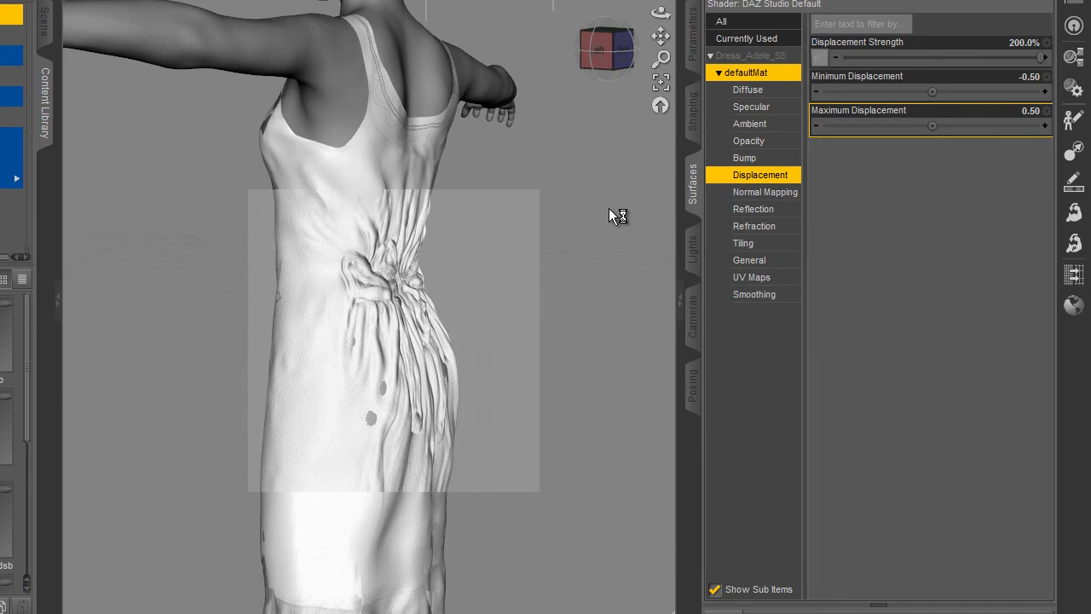
key(shift+Tab)
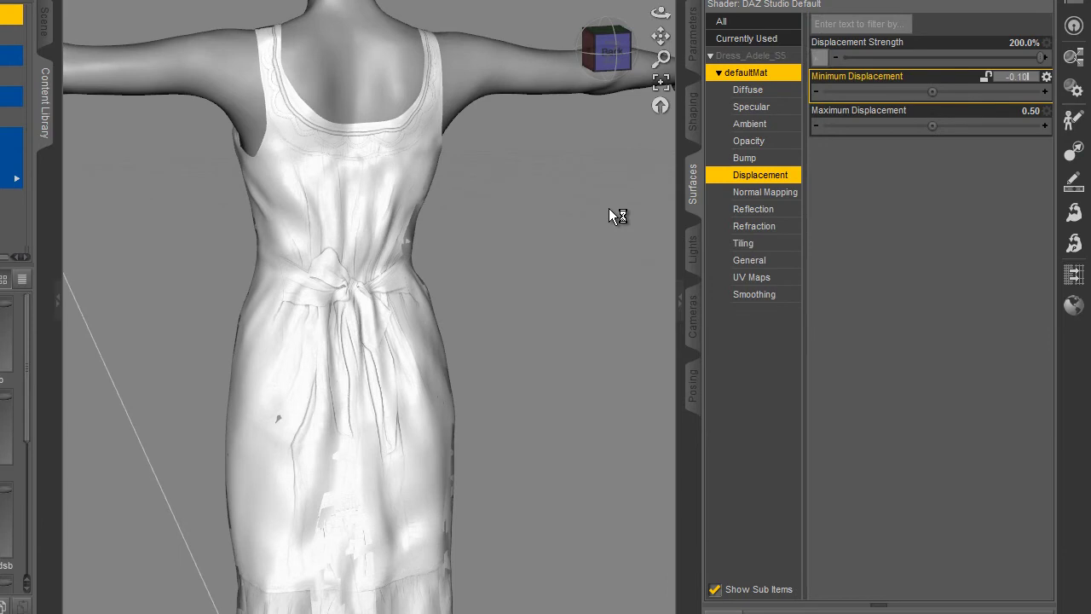
key(Tab)
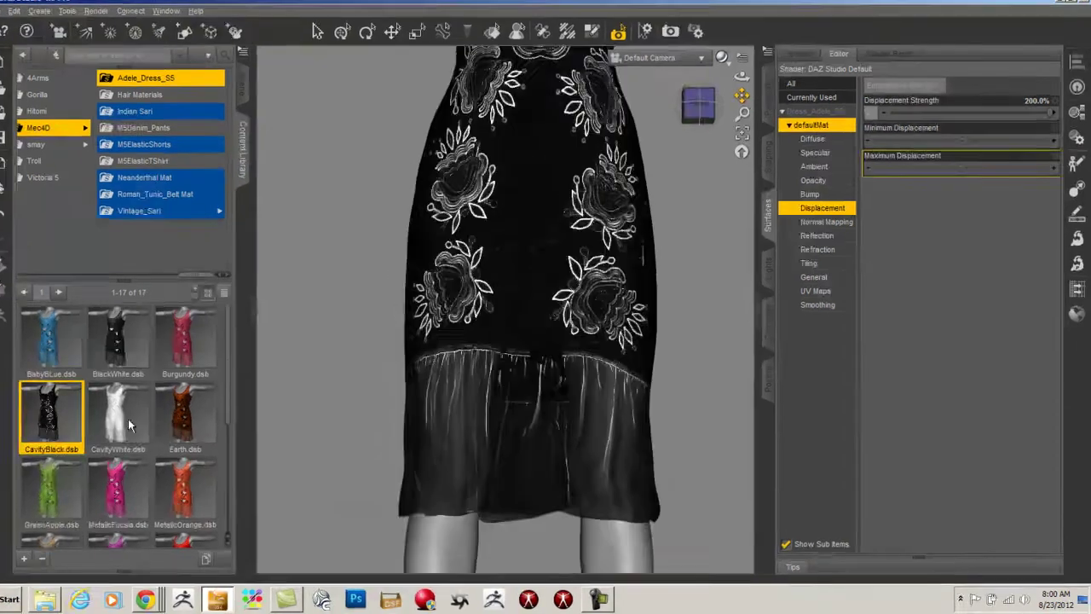
- Apply the CavityBlack preset to the dress and inspect the embroidery and sheer hem up close
drag(131, 424, 110, 448)
drag(304, 68, 678, 530)
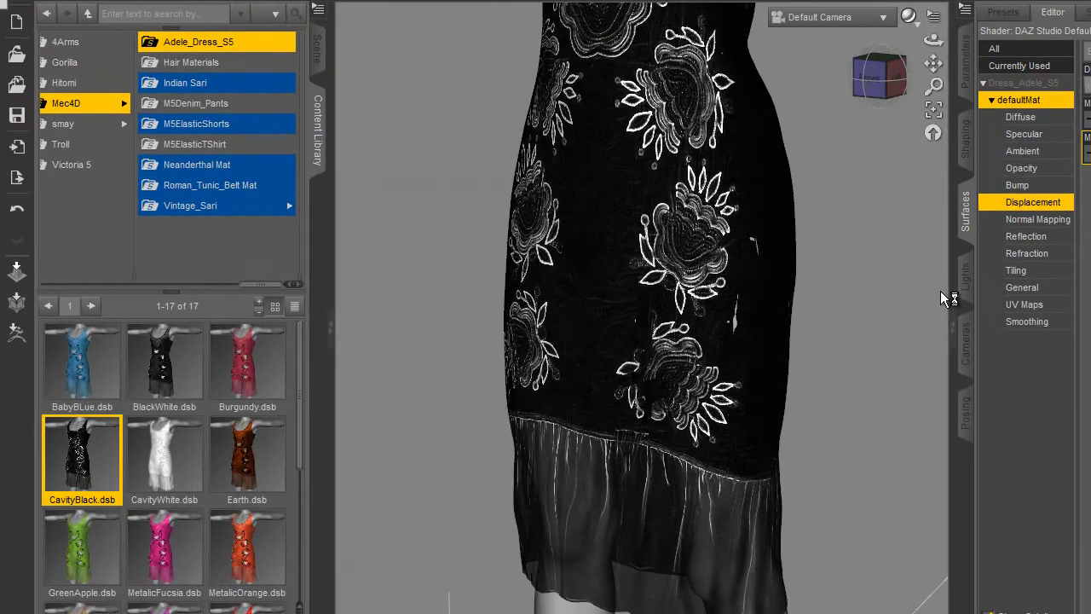
drag(933, 87, 933, 119)
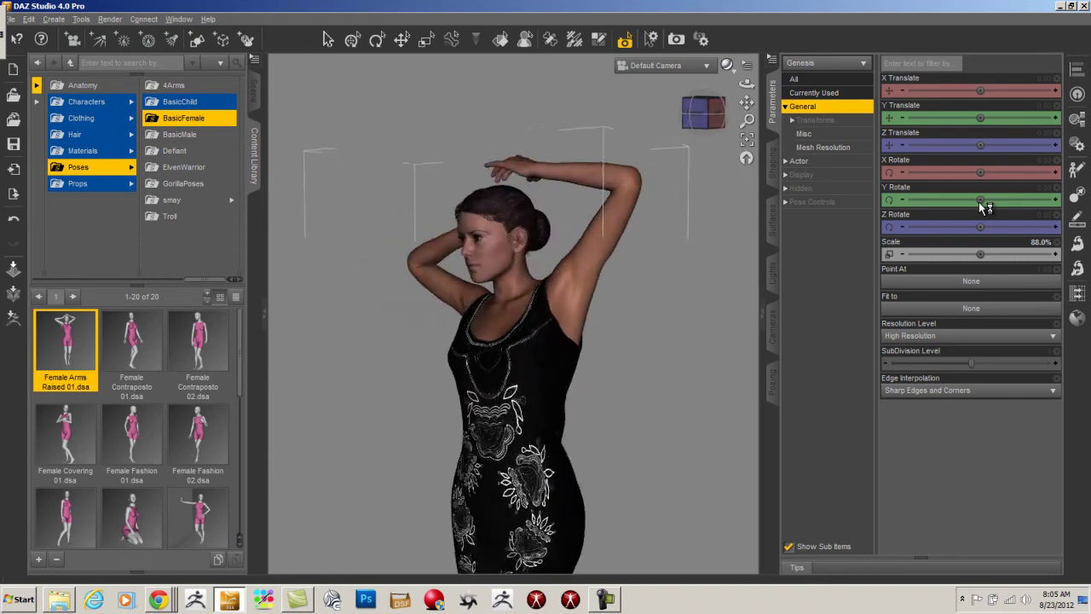
- Inspect the black dress's fit on the figure in the Female Arms Raised 01 pose from the side and full length
click(1079, 245)
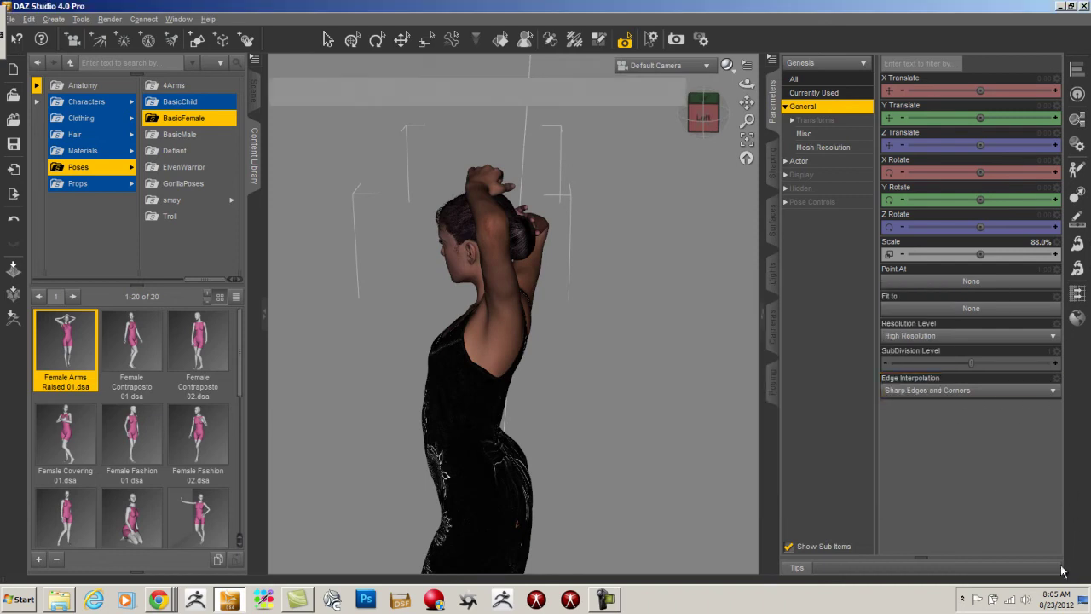
drag(599, 89, 407, 108)
drag(691, 230, 614, 104)
drag(757, 114, 746, 115)
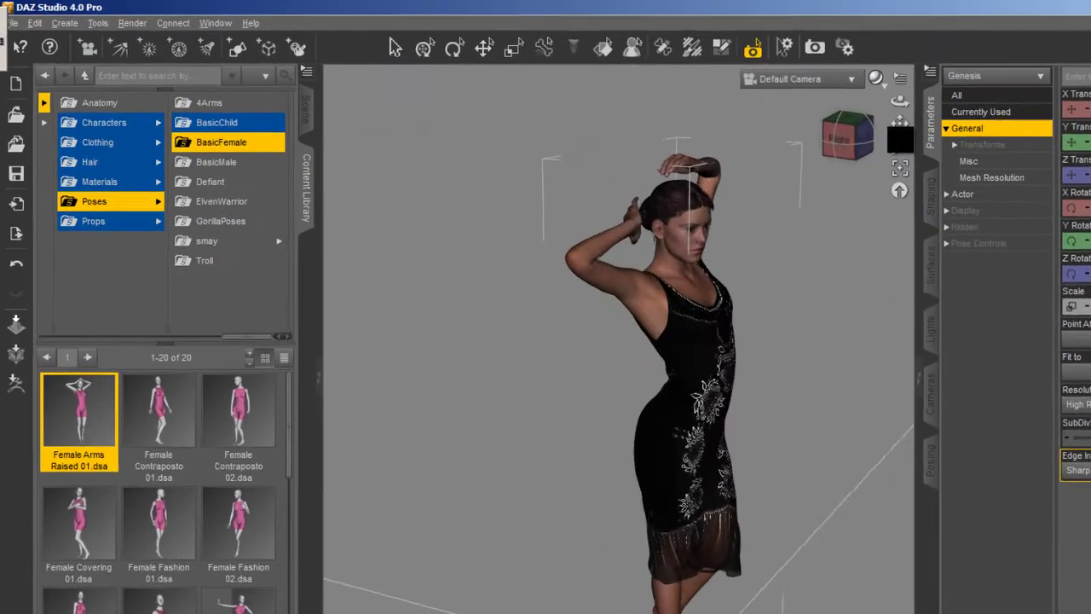
drag(900, 139, 920, 124)
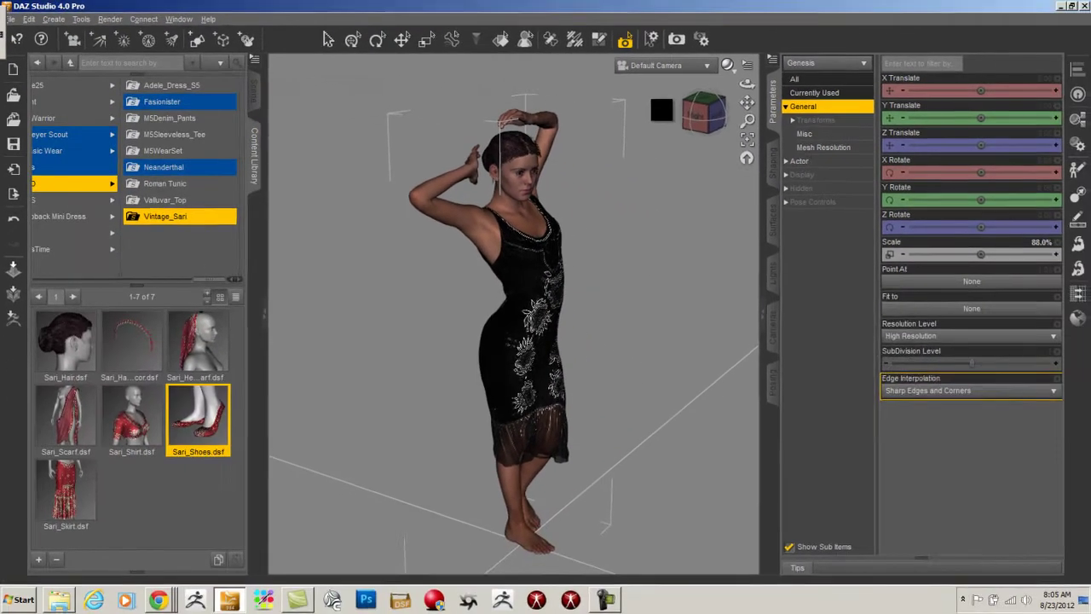
- Add the Sari_Shoes to the figure with the Black material preset and test-render the whole outfit
double_click(197, 417)
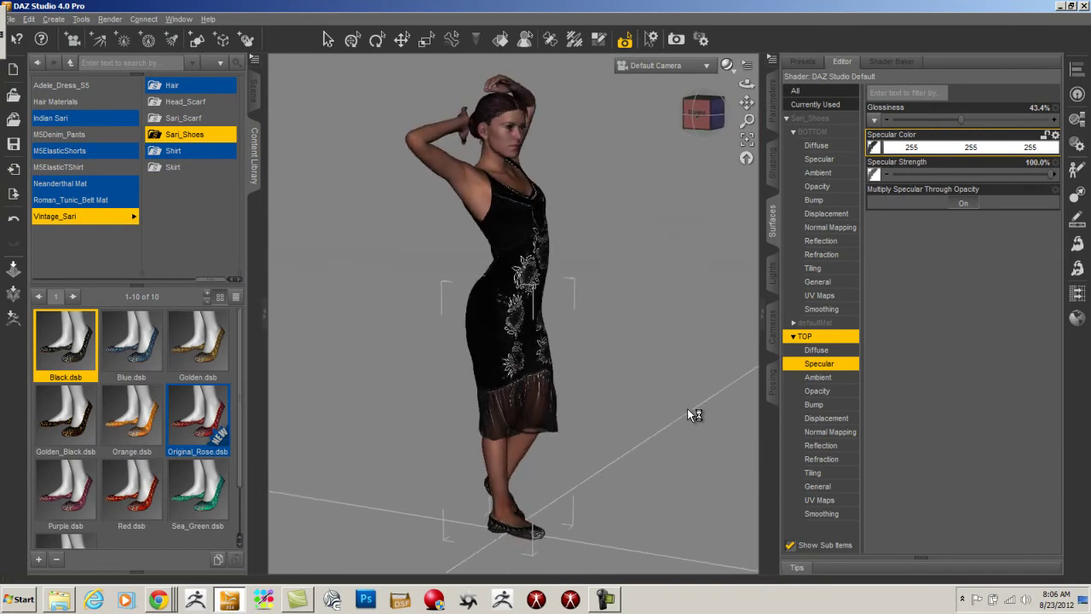
key(ctrl+r)
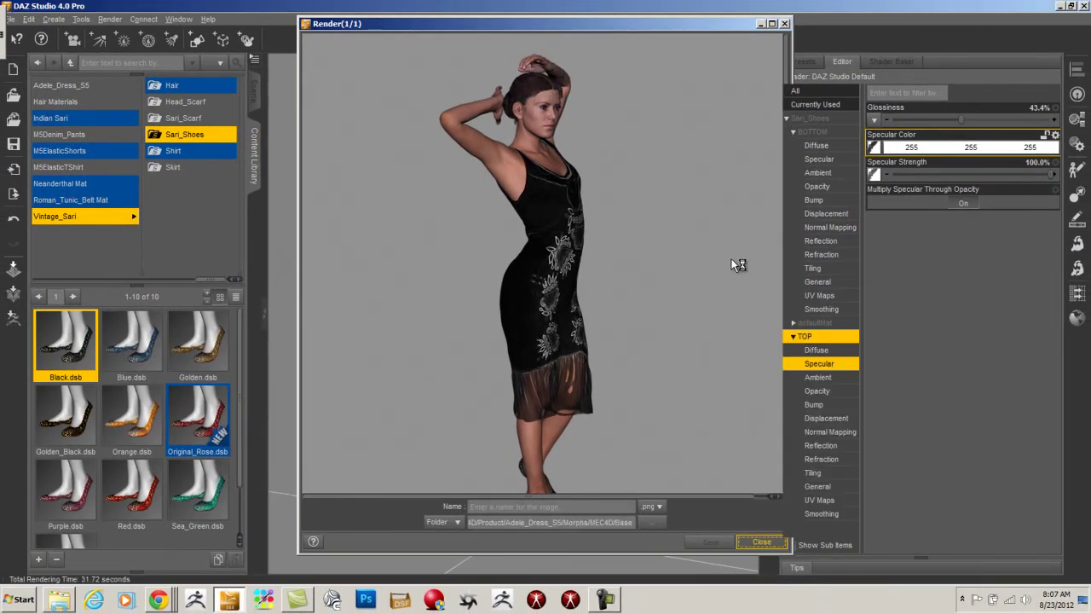
key(Escape)
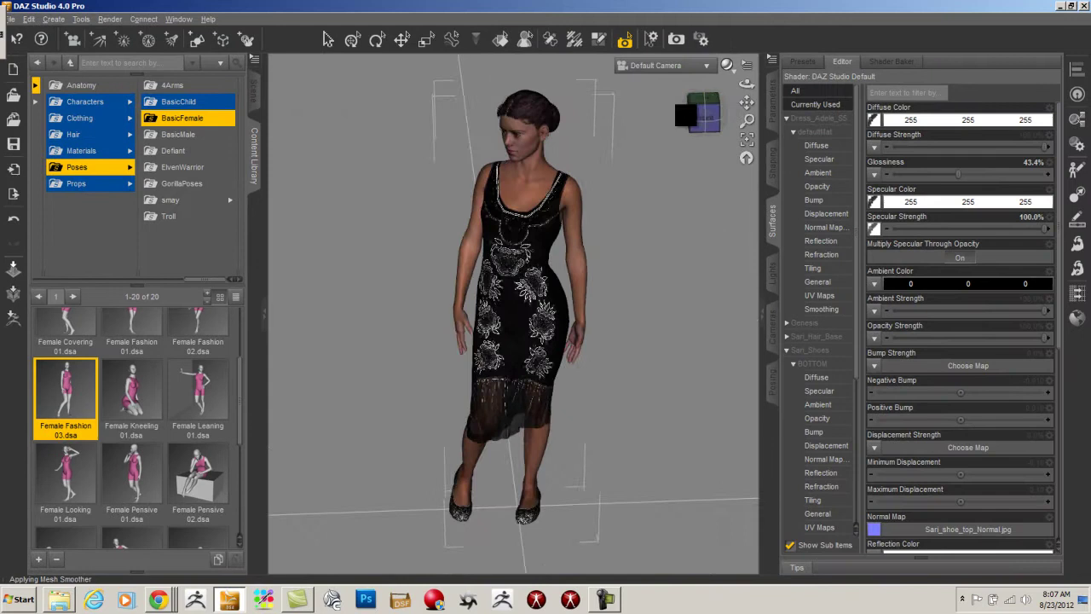
- Try the Hitomi shape at 1.00 on the figure in the Female Fashion 03 pose and inspect the dress's fit
drag(686, 115, 670, 460)
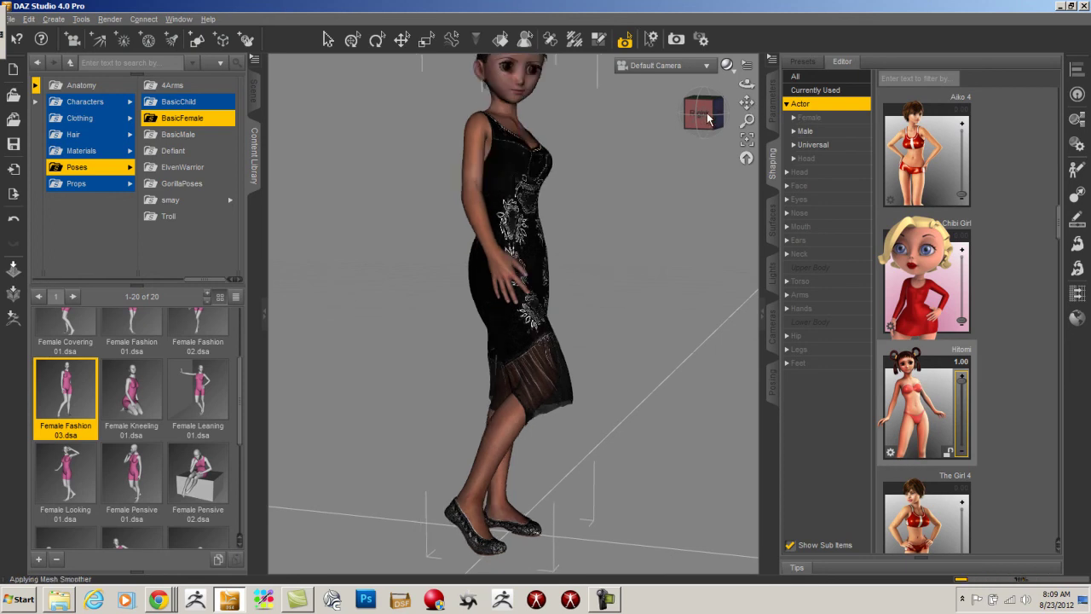
drag(705, 122, 823, 5)
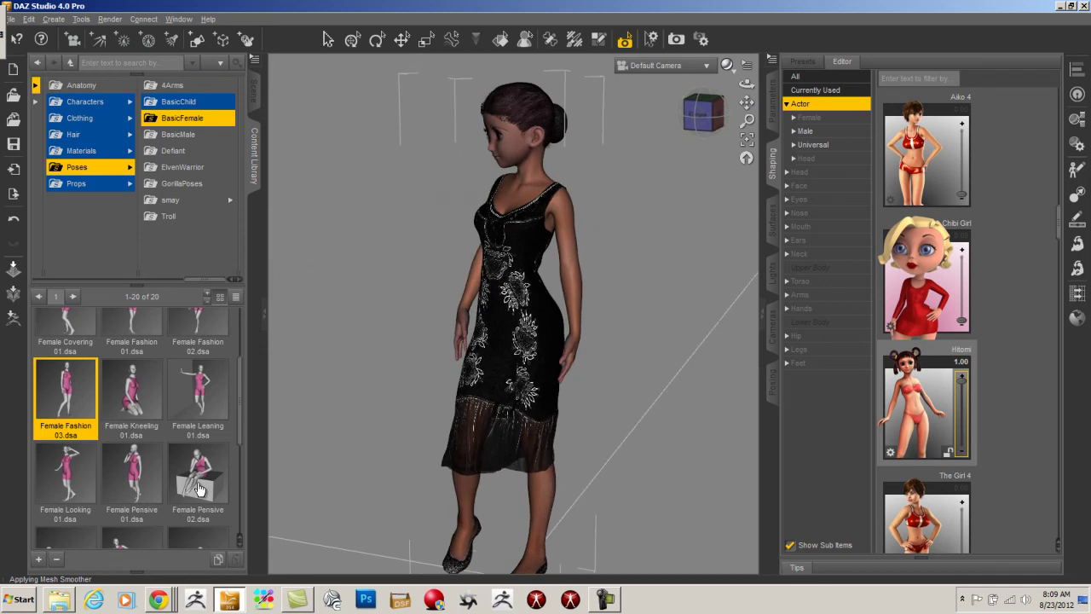
drag(746, 121, 935, 7)
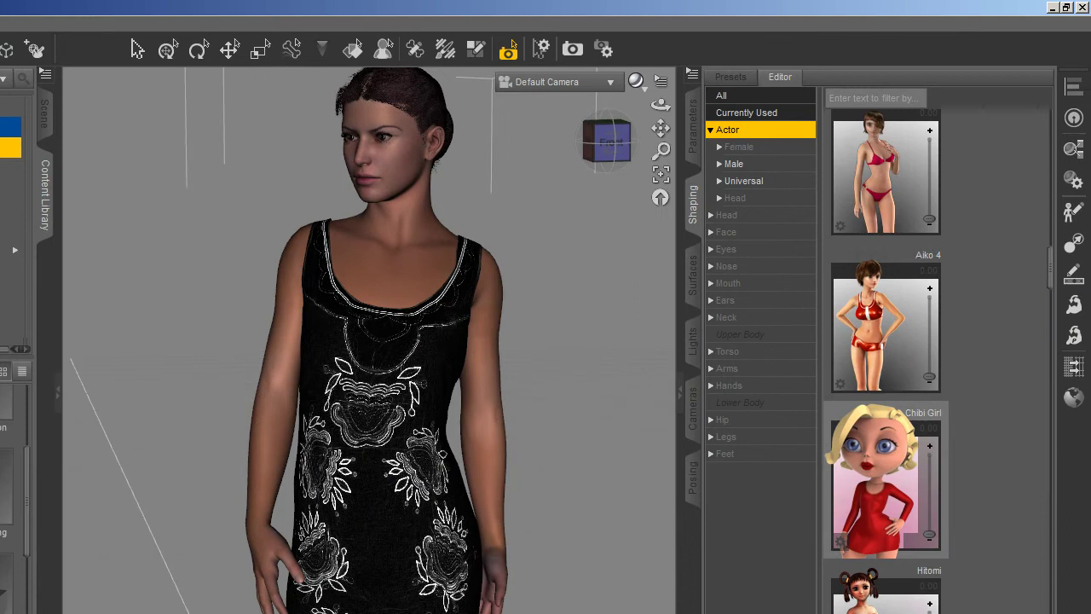
- Set the figure's Victoria 5 shape to 1.00 and inspect the dress's fit from the front and side
scroll(887, 477, up, 5)
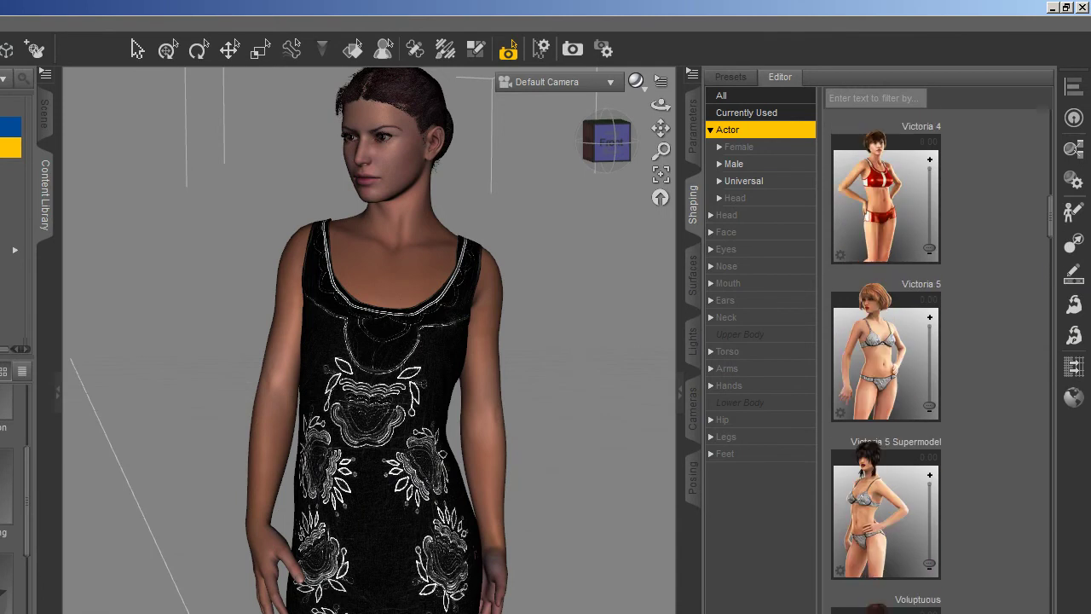
drag(929, 505, 929, 499)
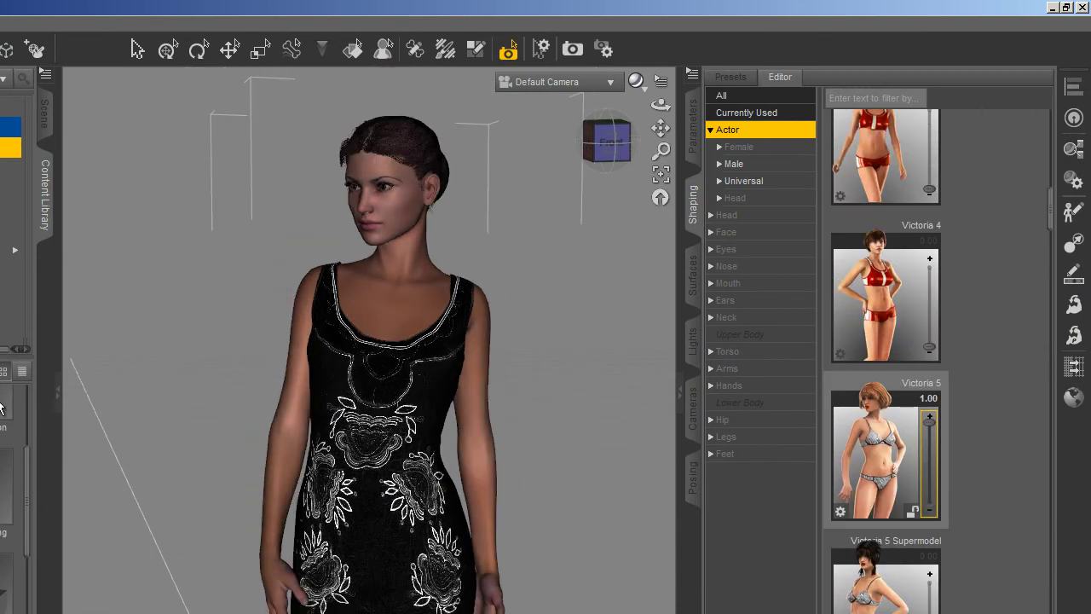
drag(615, 160, 85, 95)
drag(359, 134, 535, 145)
drag(660, 150, 1021, 125)
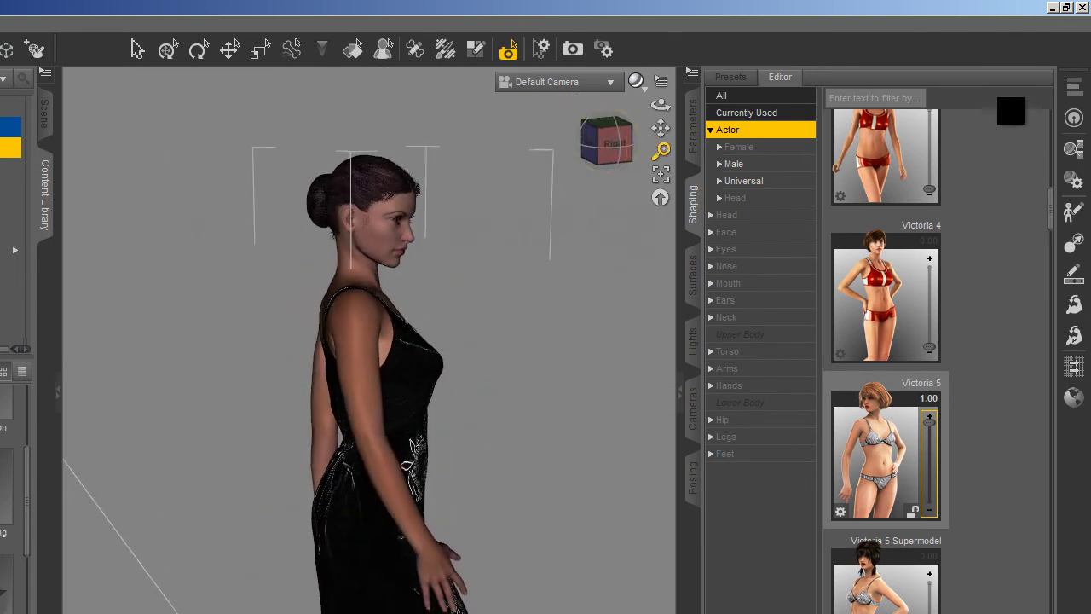
drag(660, 151, 526, 132)
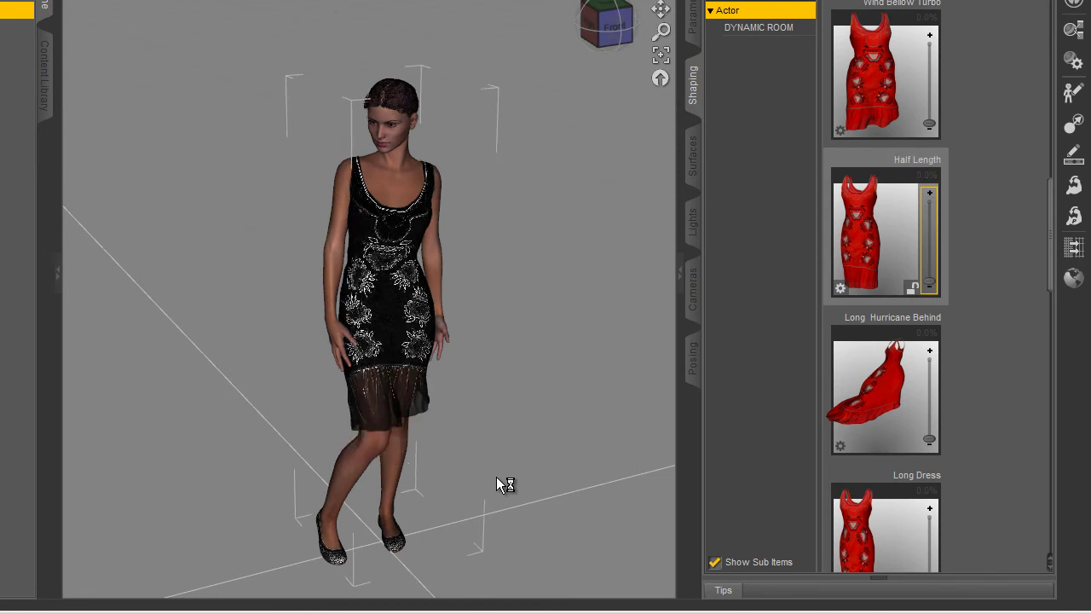
- Reset the dress's Half Length morph to 0%, give it a long wind-blown shape, and inspect it around the figure
scroll(929, 268, down, 10)
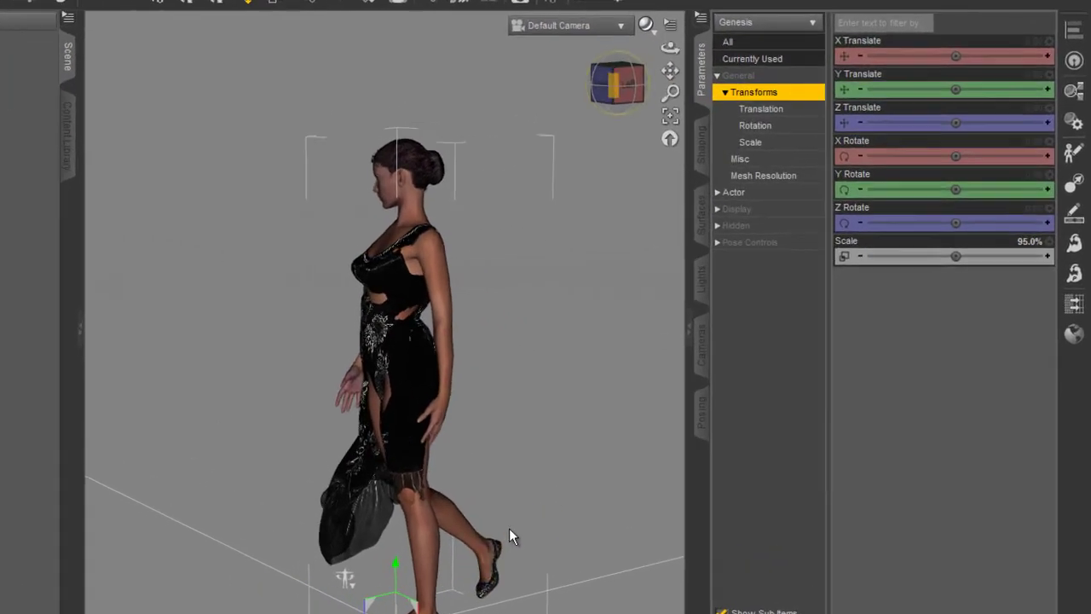
drag(704, 113, 656, 109)
drag(593, 81, 604, 76)
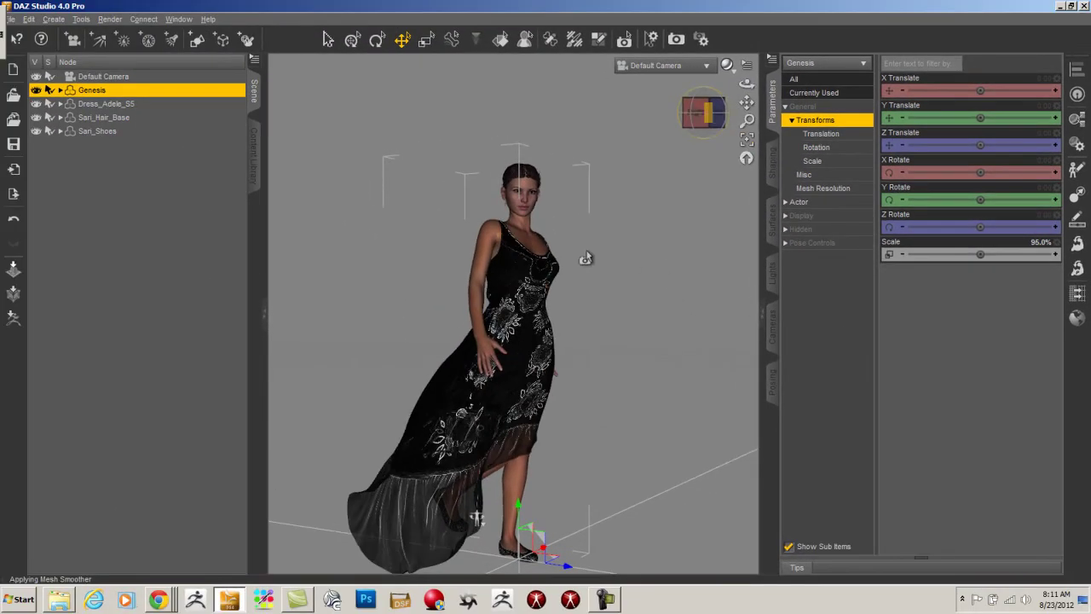
drag(585, 258, 653, 346)
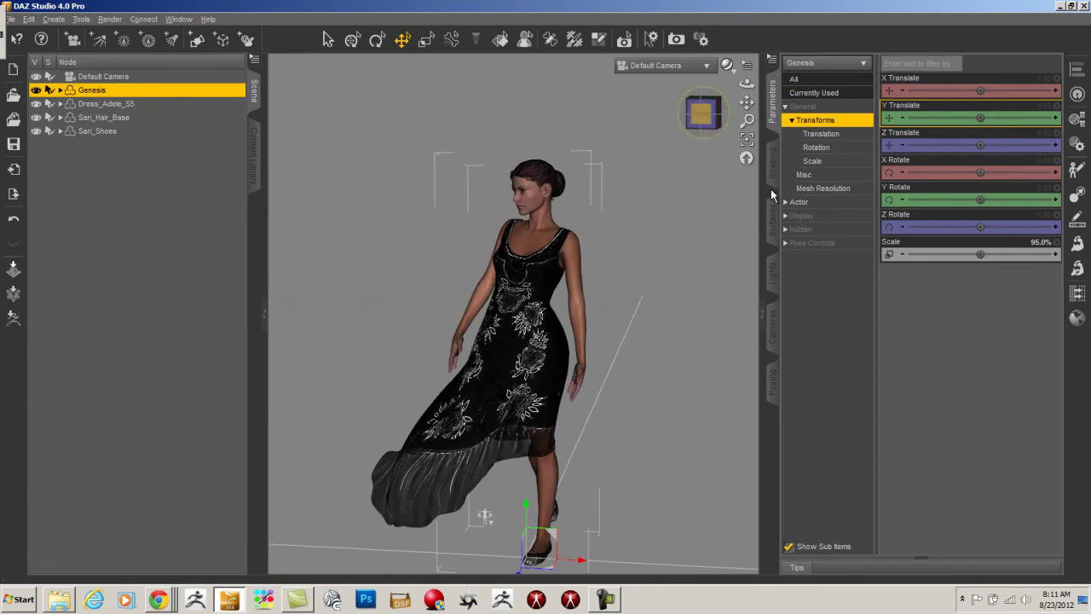
- Reset the dress's Long Wind Hurricane 4 morph to 0% and set its Long Wind Hurricane morph to 100%
click(772, 162)
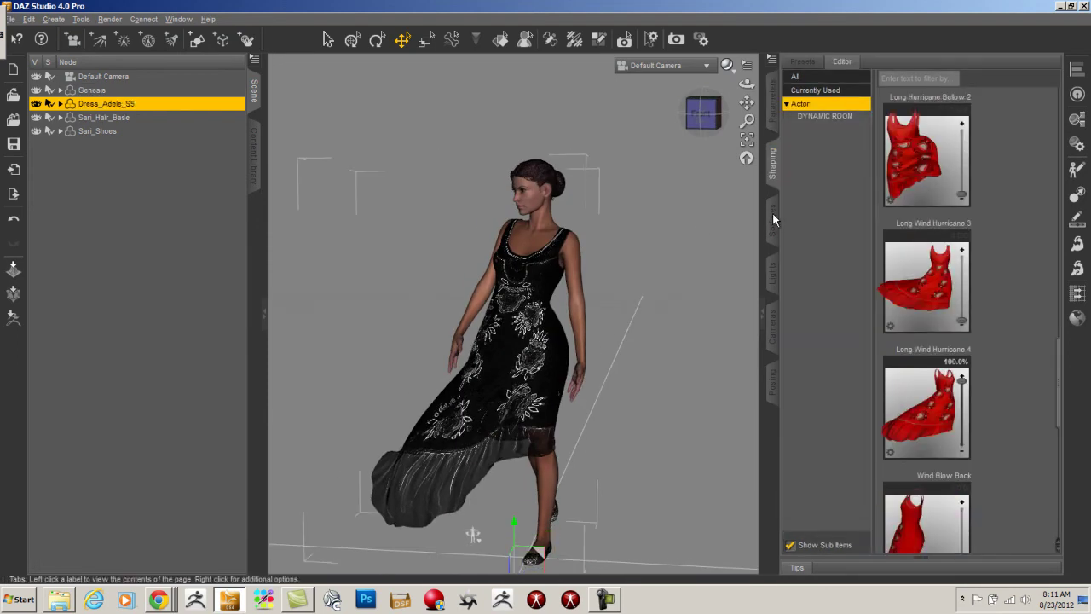
scroll(823, 222, down, 5)
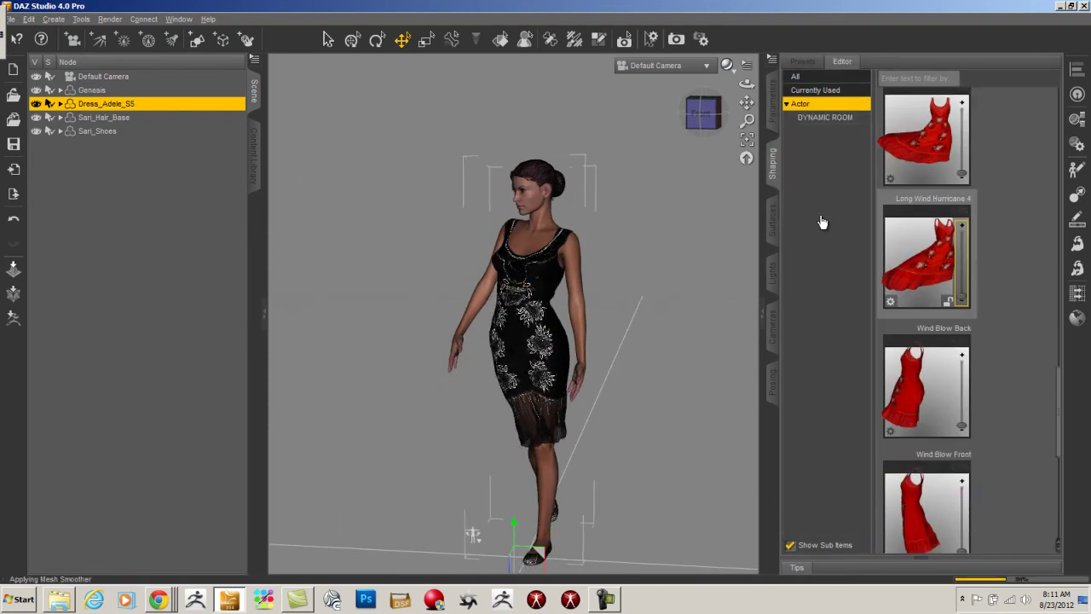
scroll(923, 162, up, 12)
scroll(1036, 146, down, 5)
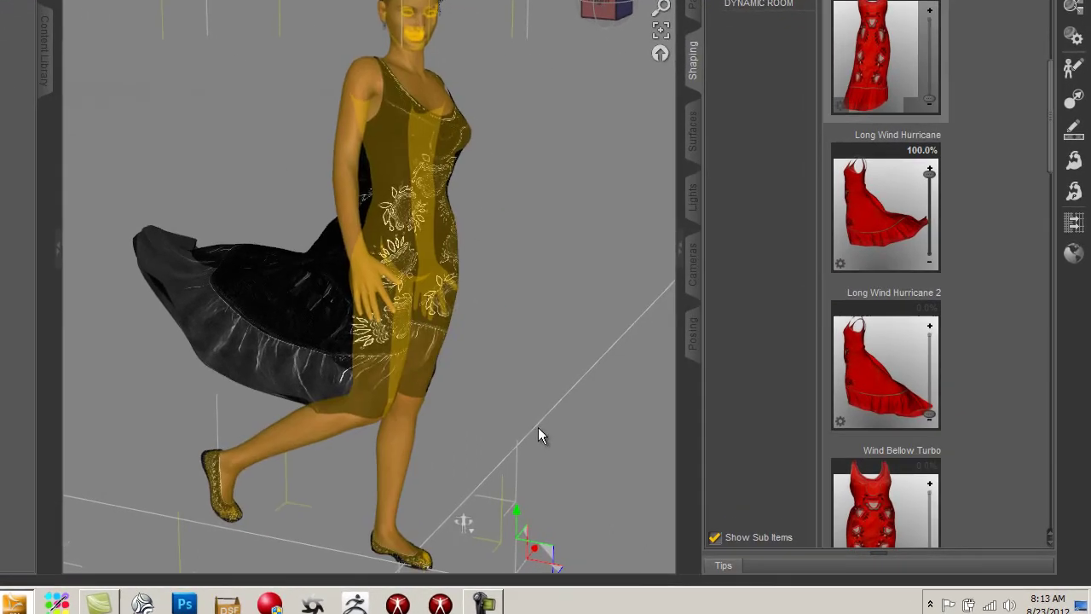
- Inspect the wind-blown dress and its mesh smoothing settings, and test-render the figure
click(538, 427)
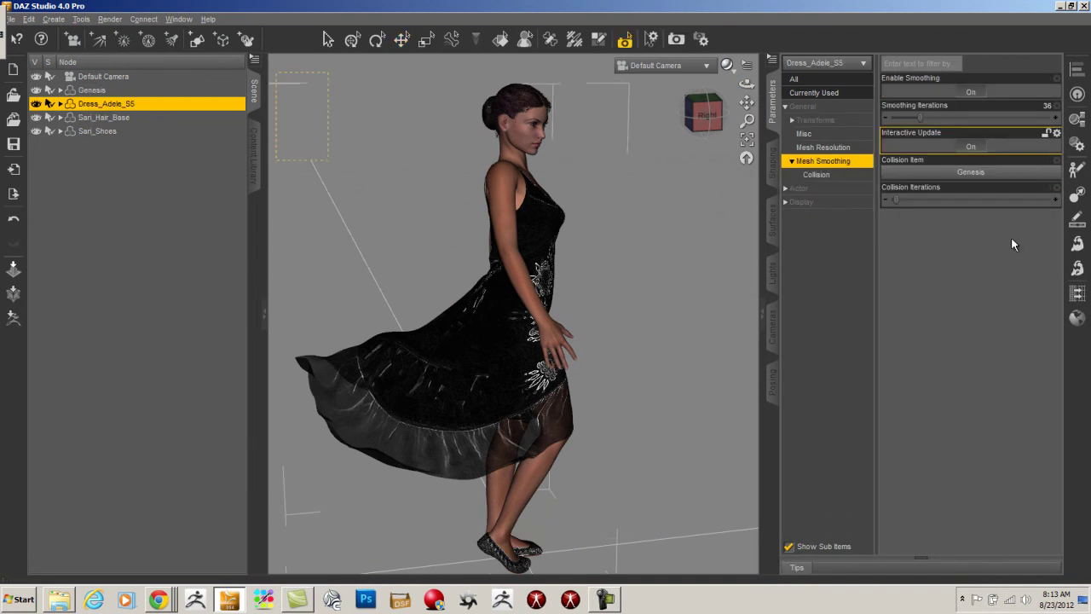
key(ctrl+r)
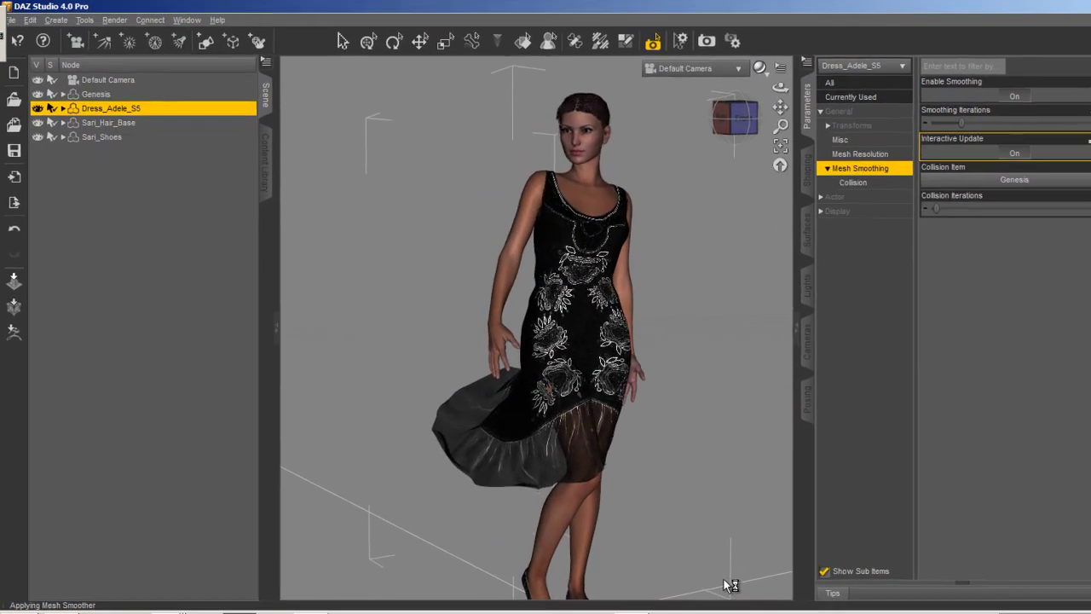
- Restore the default shape of the Dress_Adele_S5 figure to clear its wind morphs
click(91, 89)
click(105, 103)
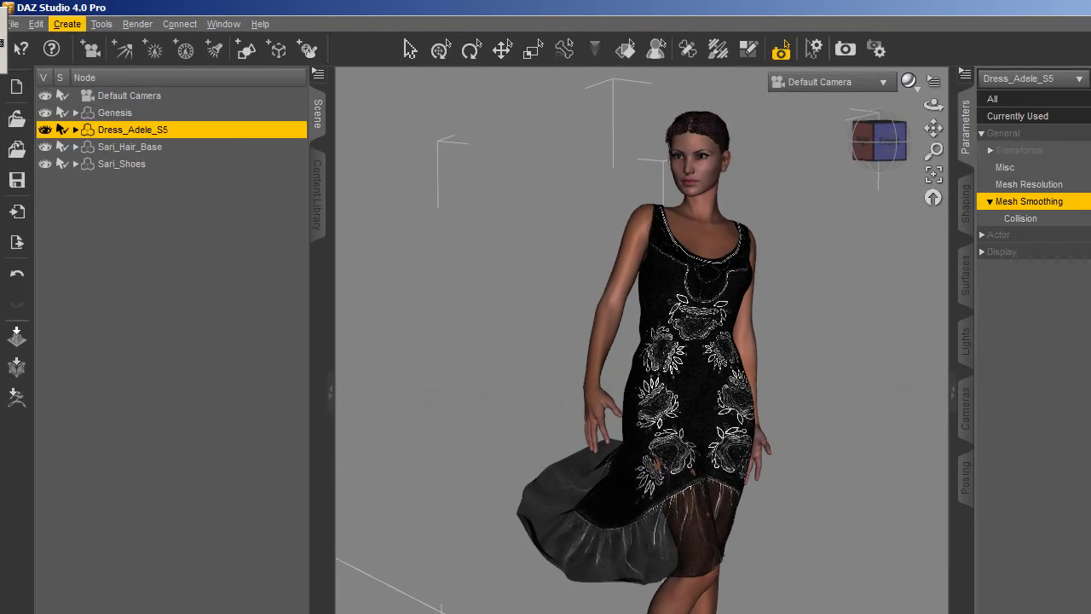
click(28, 19)
mouse_move(51, 126)
mouse_move(255, 309)
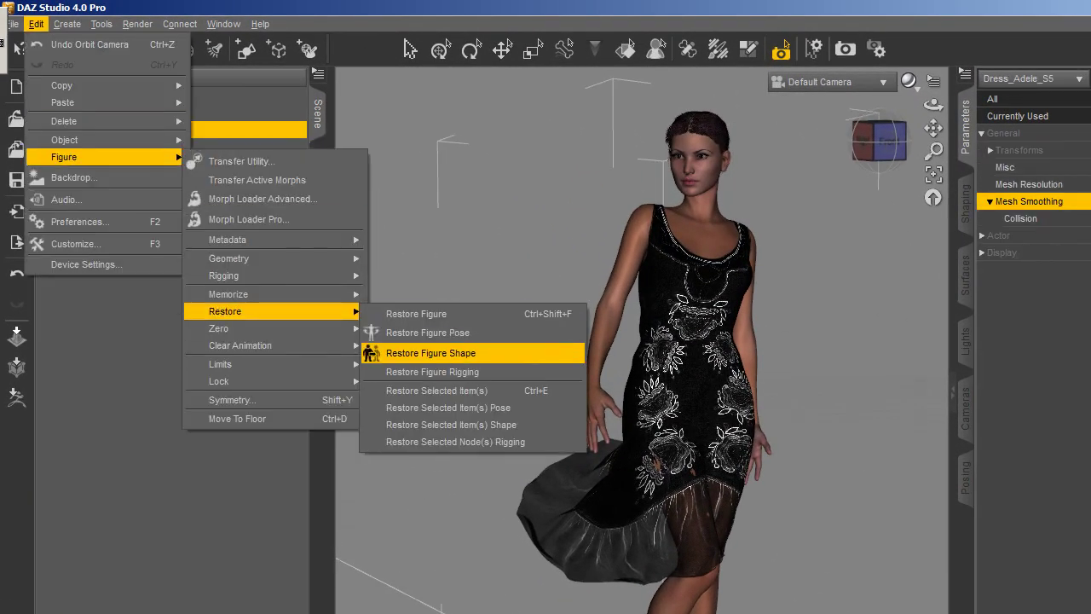
click(371, 353)
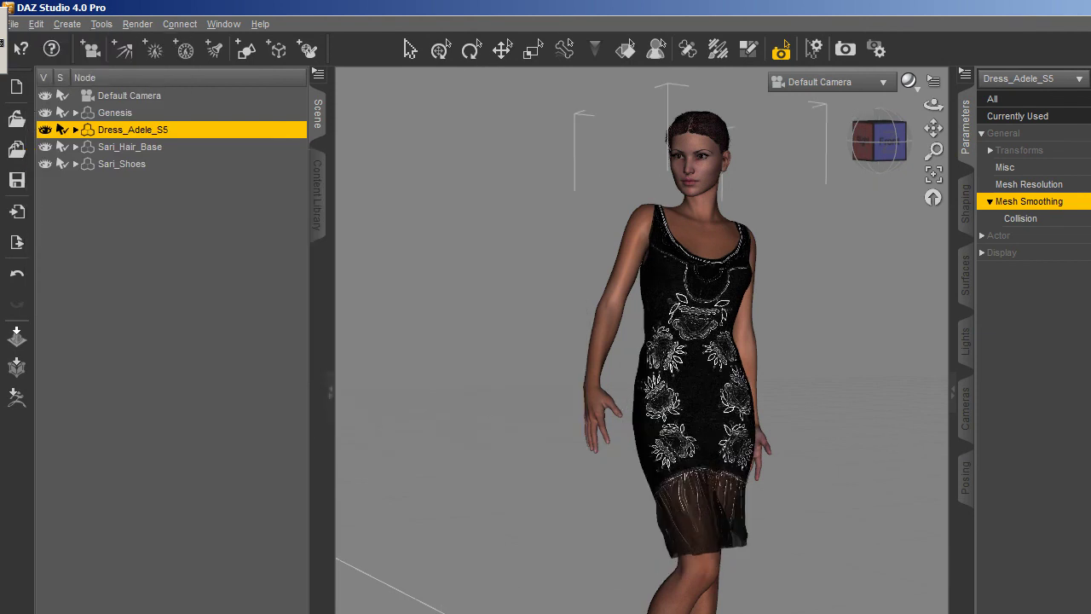
- Restore the Genesis figure's default pose and inspect the dress's upper part from the front
click(114, 113)
click(36, 24)
mouse_move(64, 157)
mouse_move(261, 311)
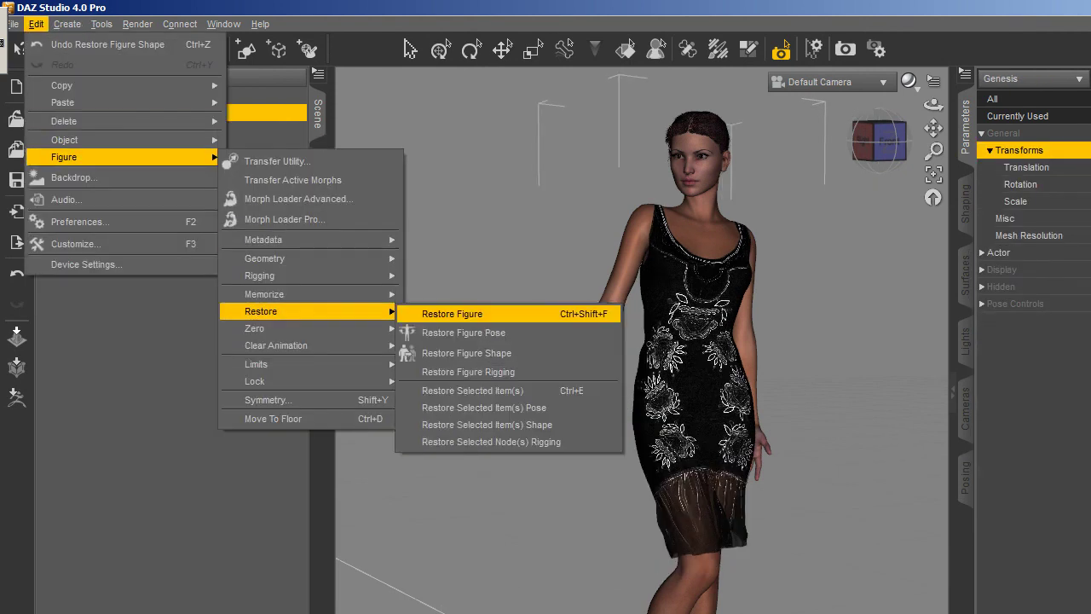
click(463, 332)
click(464, 333)
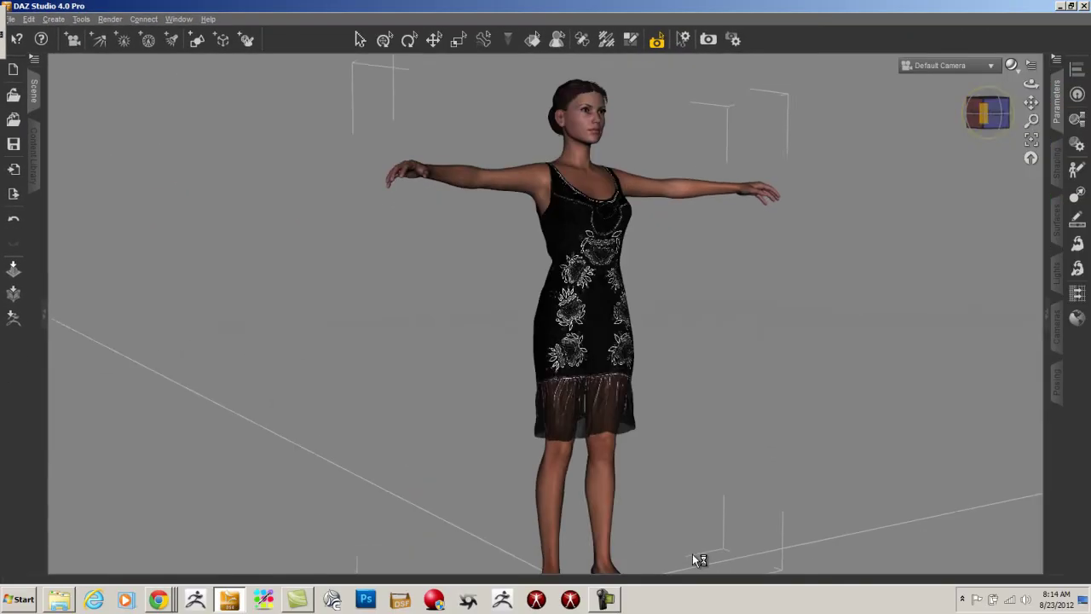
scroll(692, 553, up, 5)
scroll(692, 553, up, 2)
middle_drag(692, 553, 621, 613)
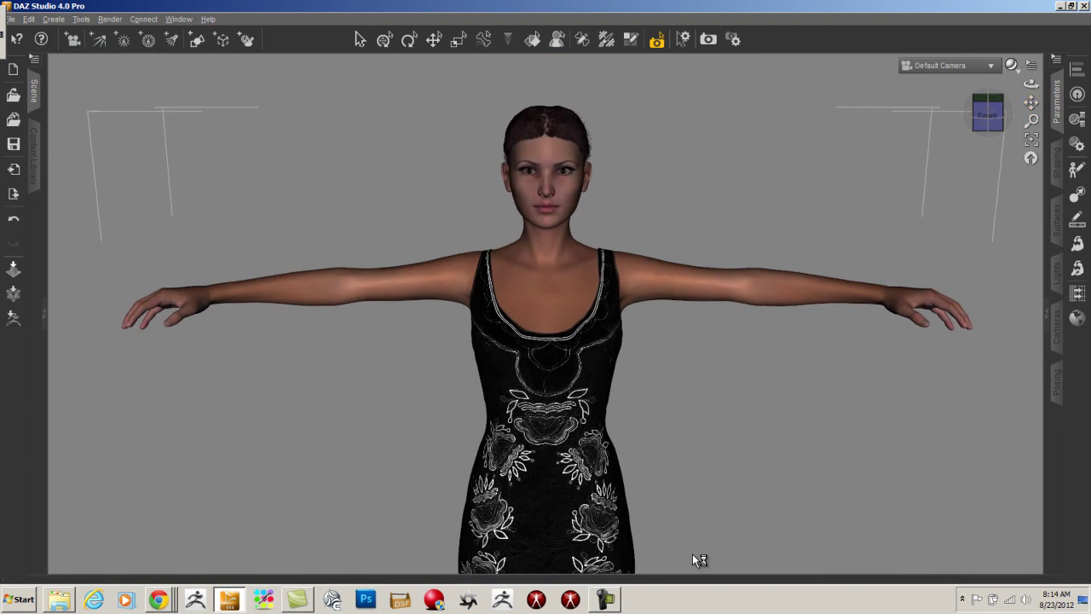